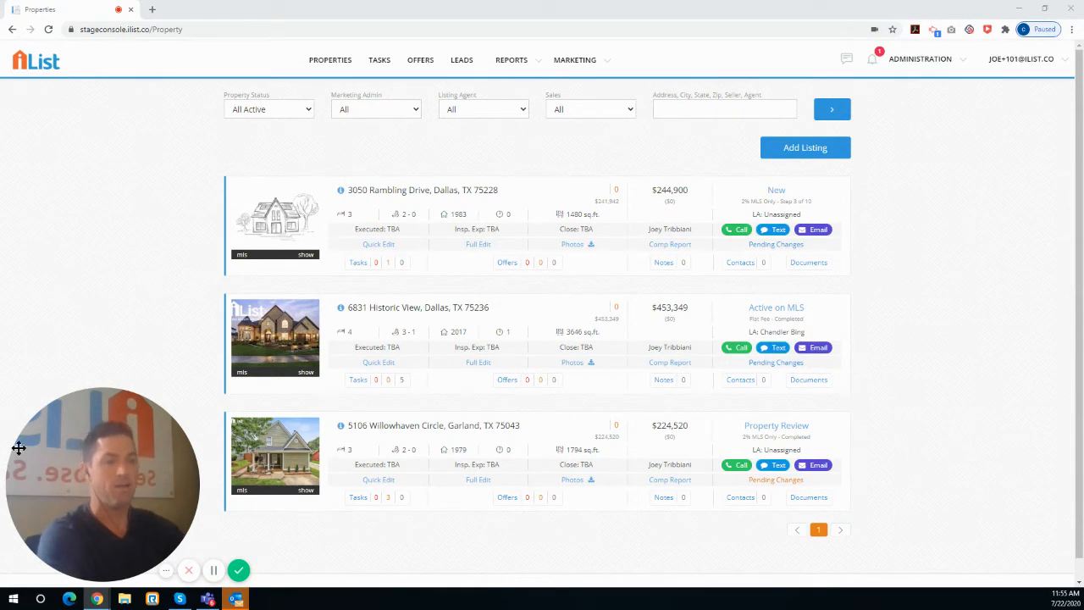
pyautogui.moveTo(128, 412)
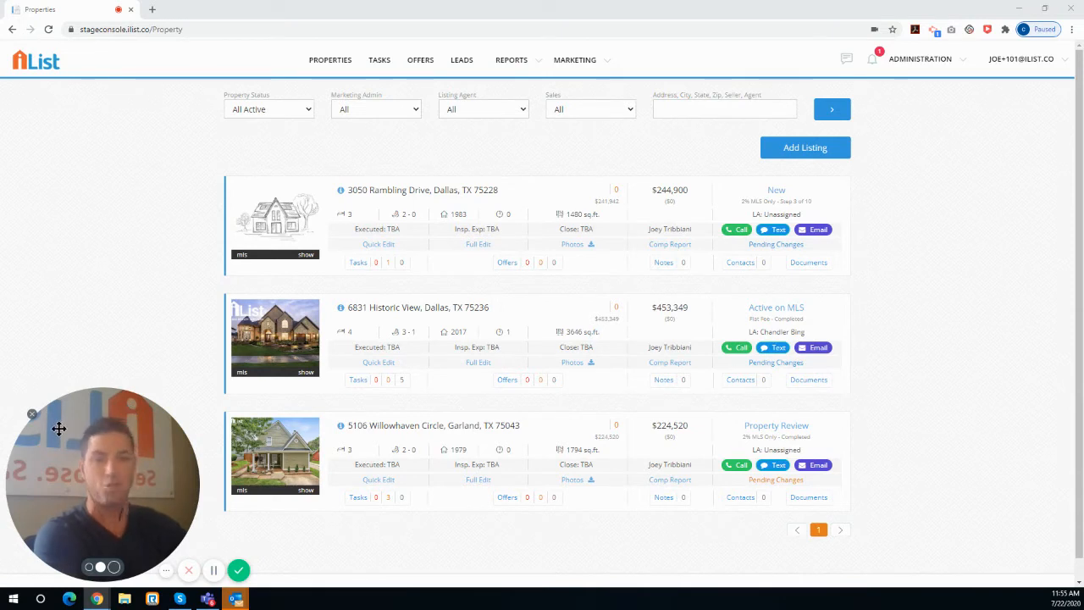
pyautogui.click(32, 415)
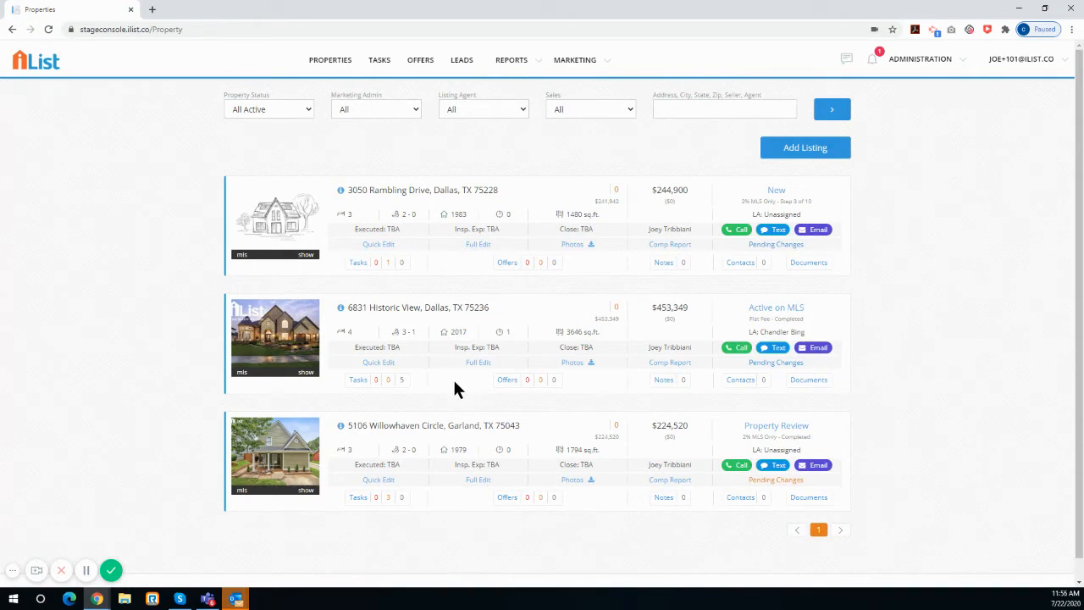
# Open the leads list and look through its first page of entries and the available lead type filters
pyautogui.click(462, 65)
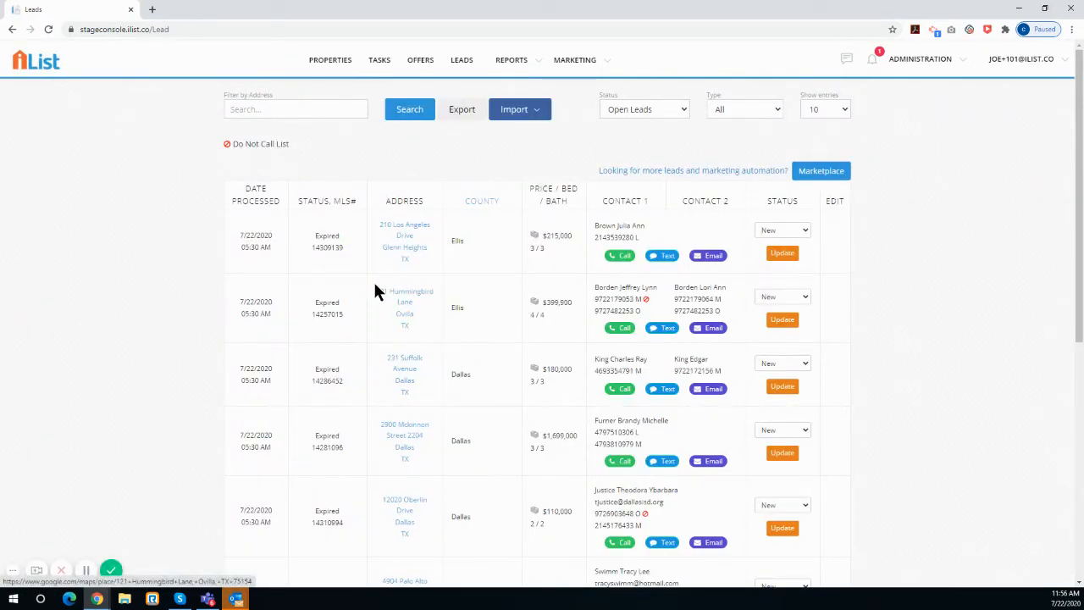
pyautogui.scroll(-5, 364, 271)
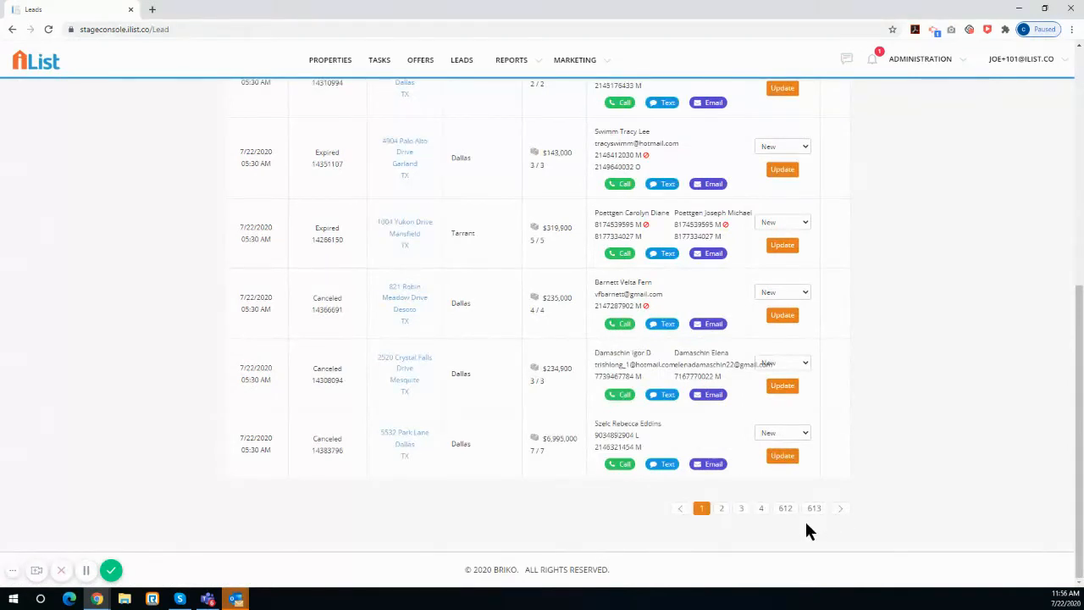
pyautogui.scroll(1, 474, 406)
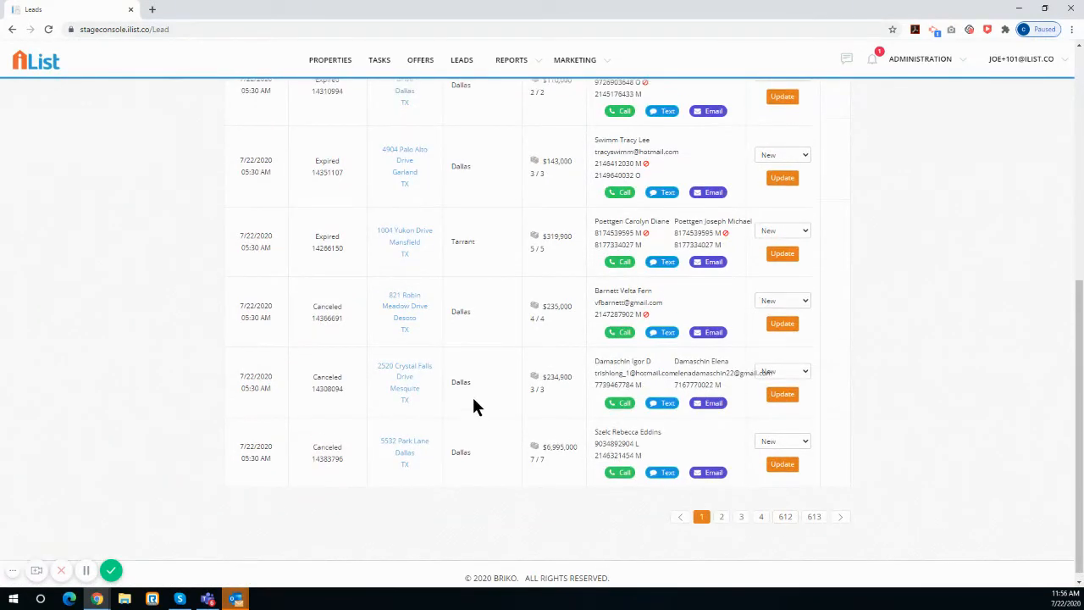
pyautogui.scroll(10, 474, 407)
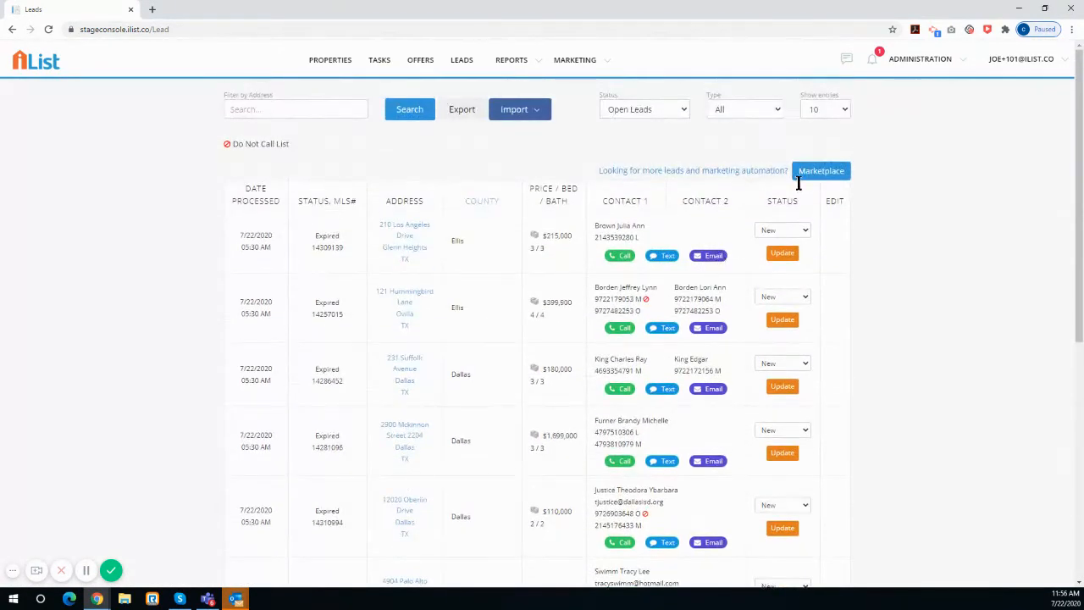
pyautogui.click(767, 110)
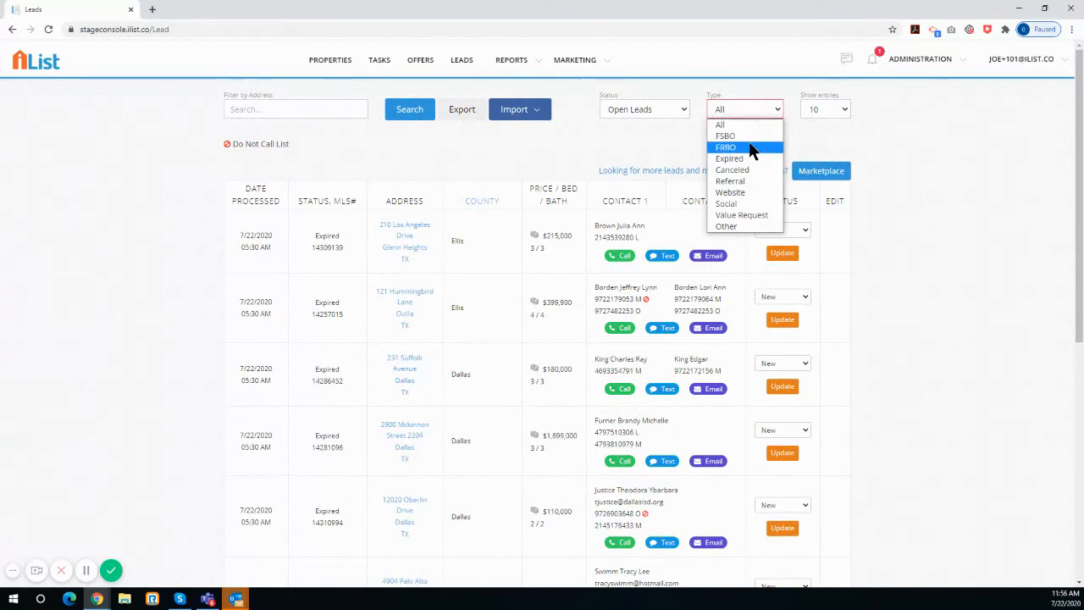
pyautogui.click(682, 160)
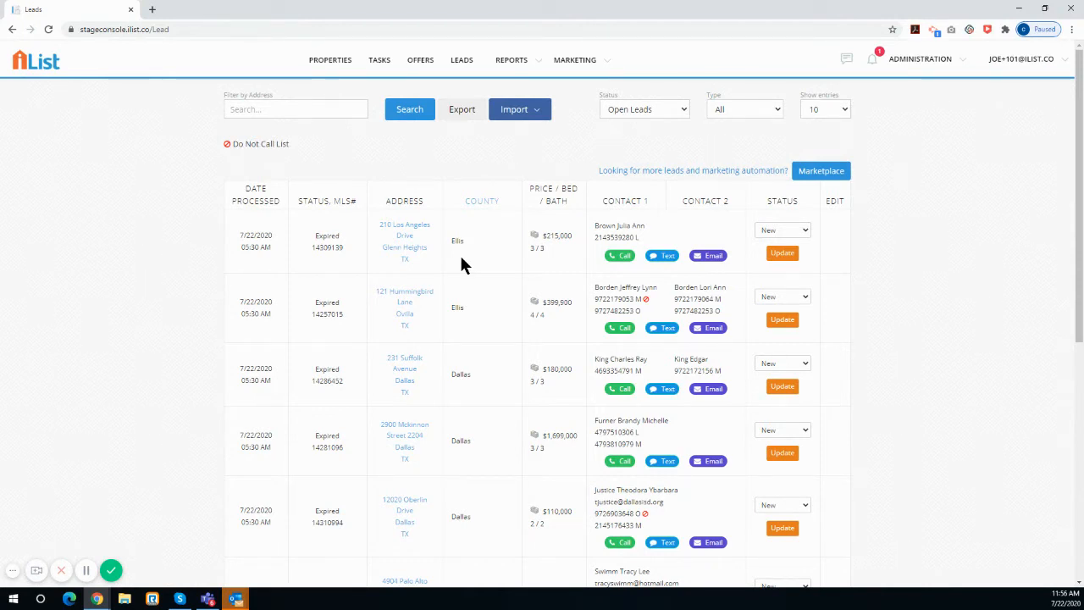
# Open the iList Marketing Automation details from the Marketplace and review the feature's page
pyautogui.click(586, 62)
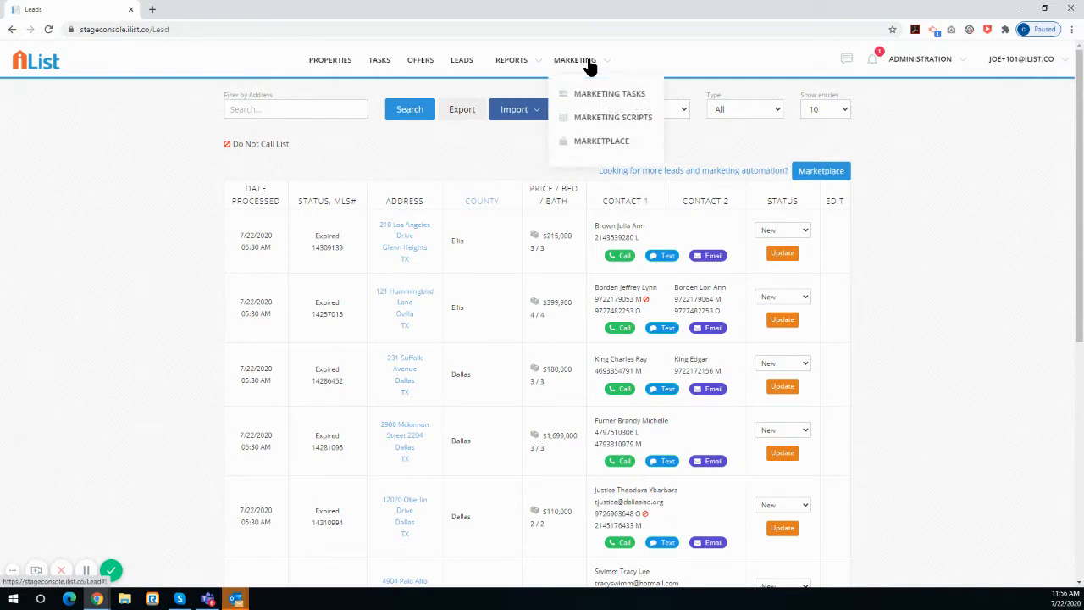
pyautogui.click(601, 144)
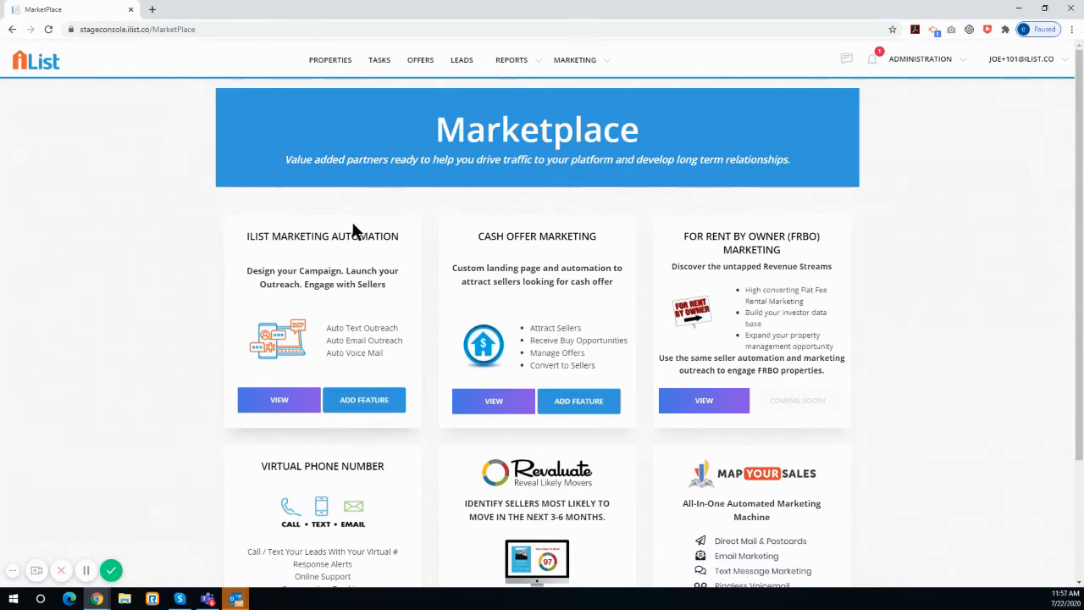
pyautogui.click(276, 409)
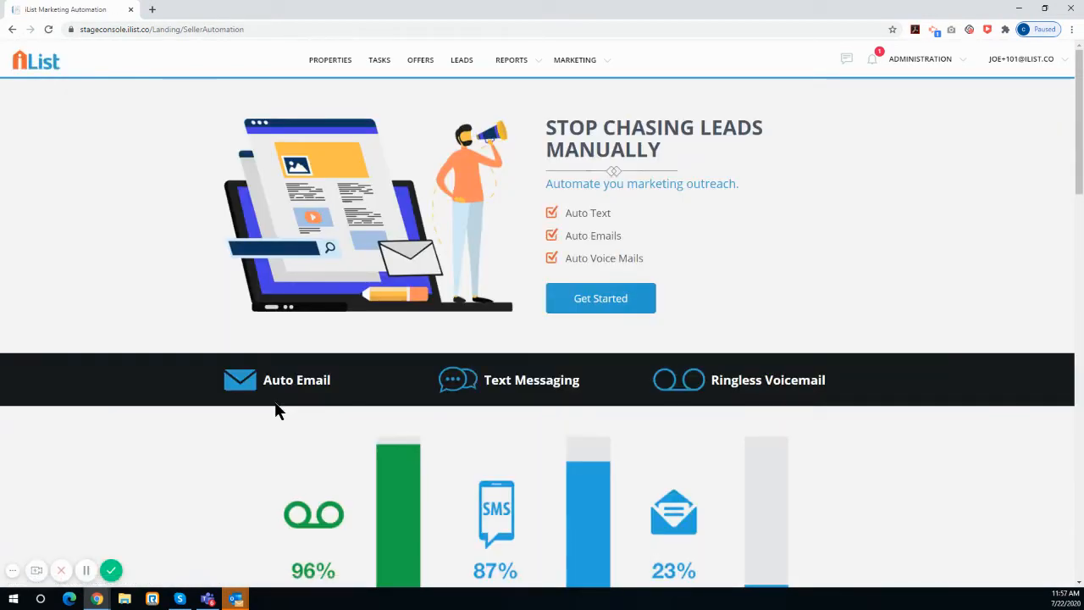
pyautogui.scroll(-2, 280, 409)
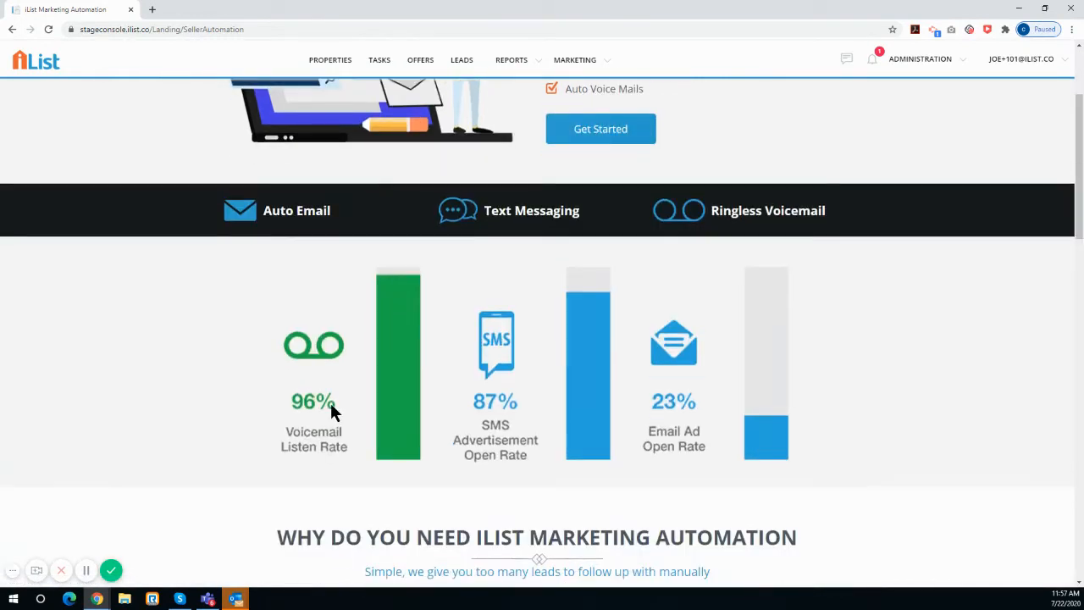
pyautogui.scroll(-3, 650, 353)
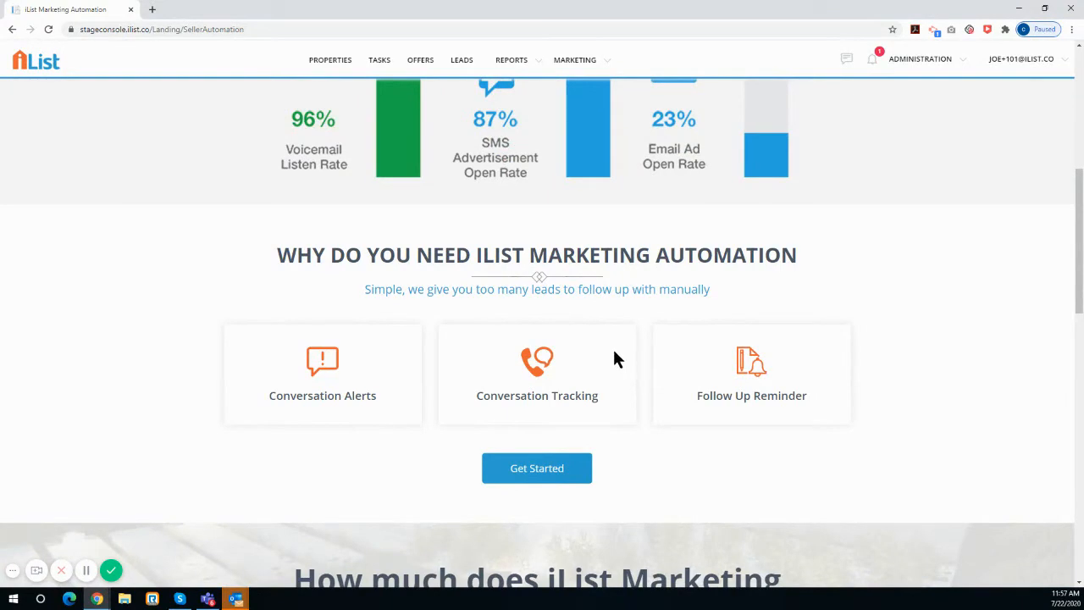
pyautogui.scroll(-1, 820, 343)
pyautogui.scroll(6, 712, 367)
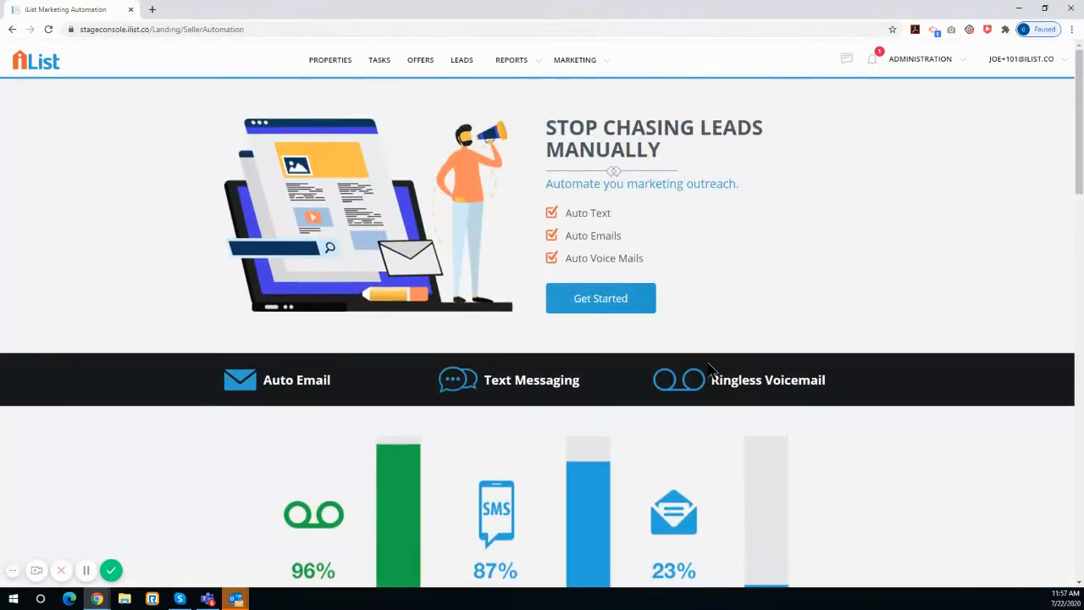
# Get started with iList Marketing Automation, continue to campaign creation and reload the campaigns page
pyautogui.click(617, 304)
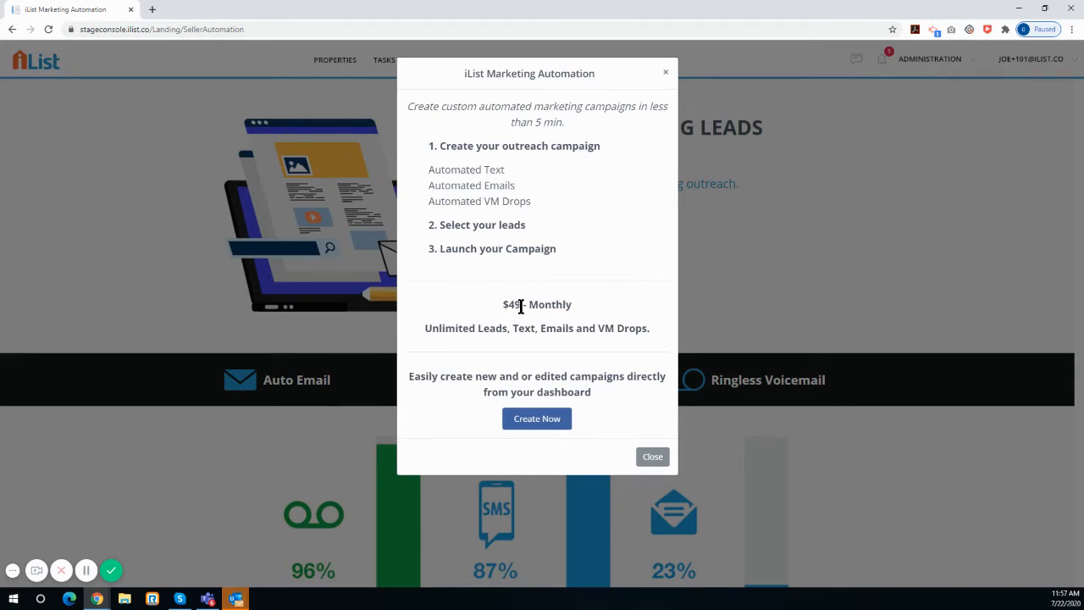
pyautogui.click(541, 423)
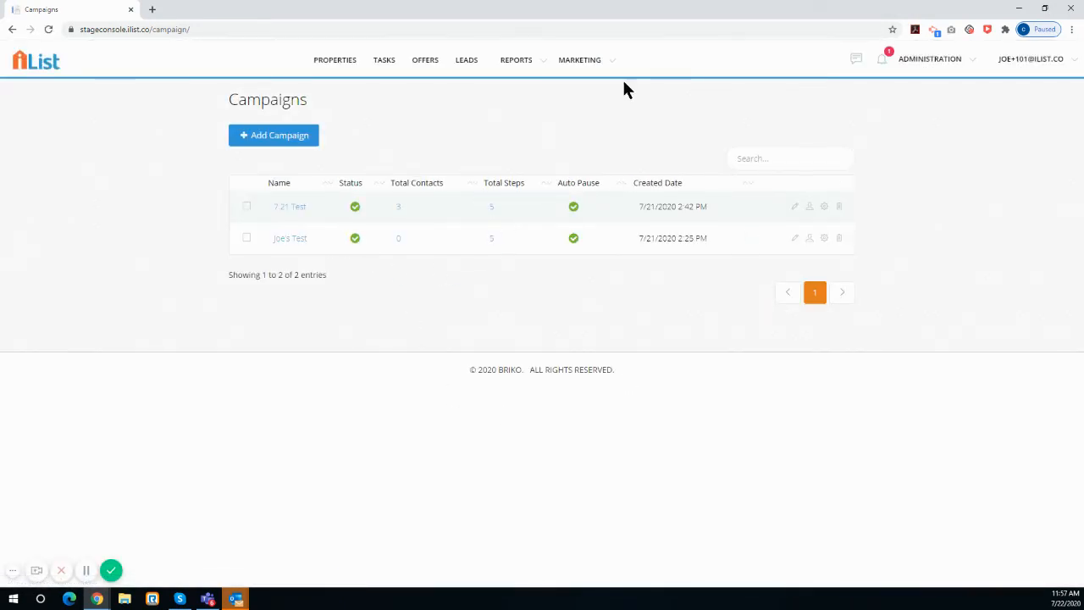
pyautogui.click(49, 29)
pyautogui.click(260, 140)
pyautogui.click(413, 124)
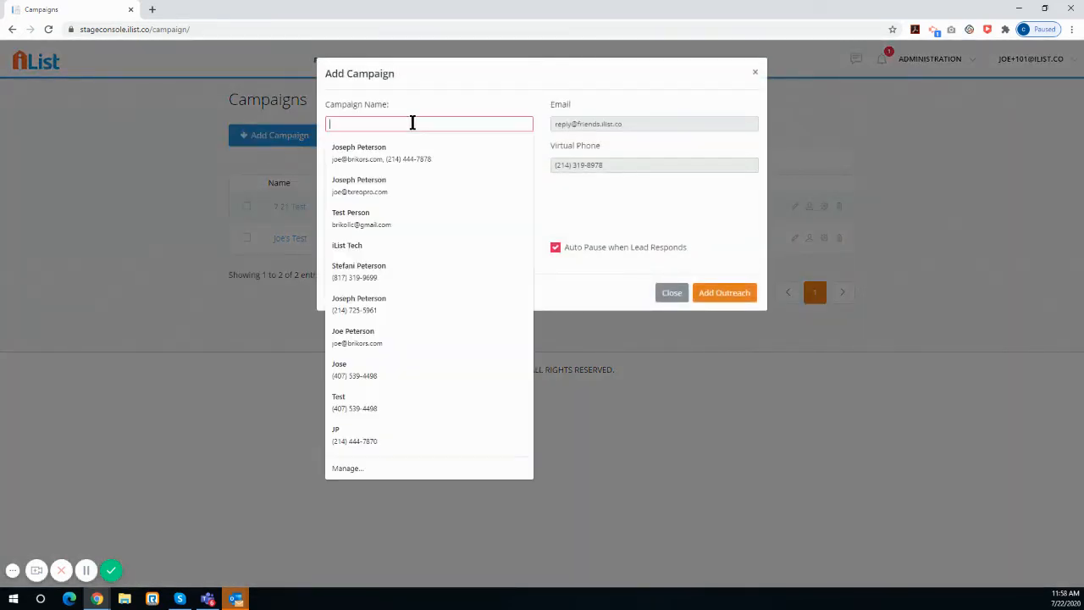
pyautogui.write('7.22 Test')
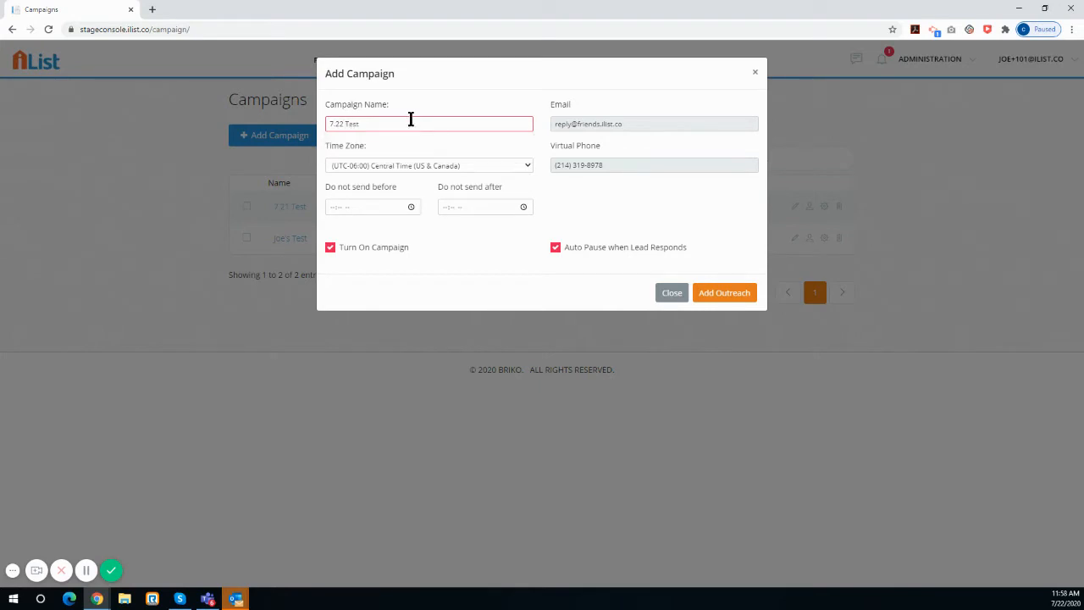
pyautogui.click(449, 106)
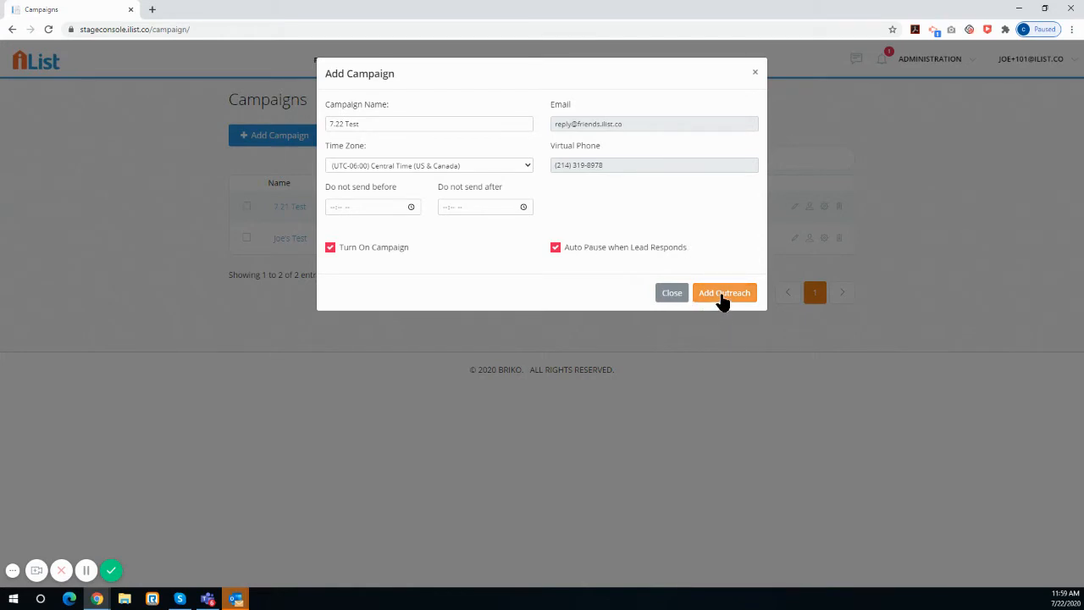
pyautogui.click(755, 73)
pyautogui.click(48, 30)
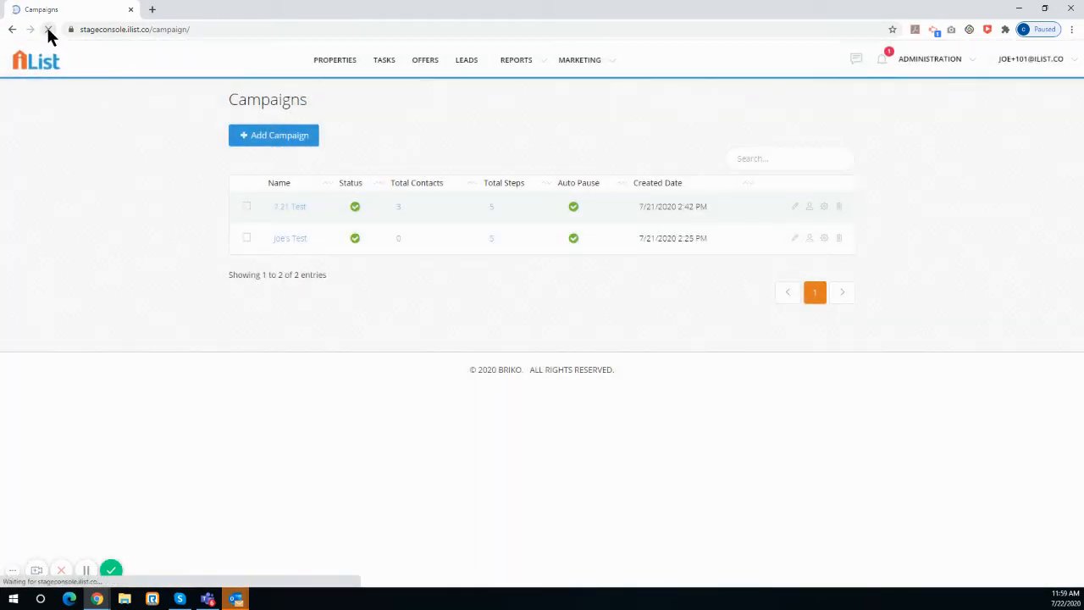
# Add a marketing campaign named "7.22 TEst" and proceed to adding its outreach
pyautogui.click(584, 64)
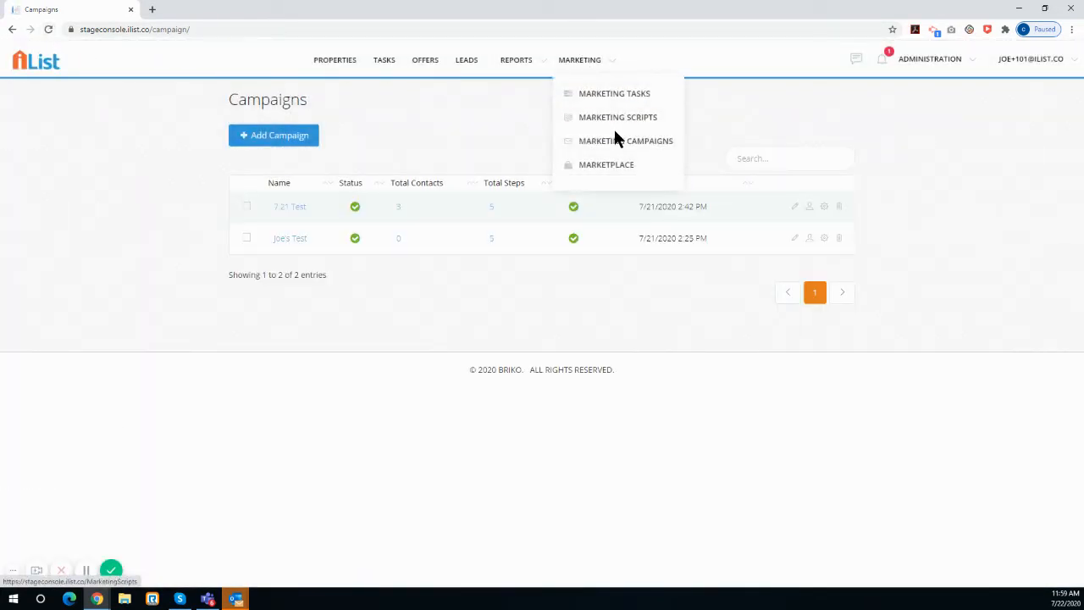
pyautogui.click(614, 138)
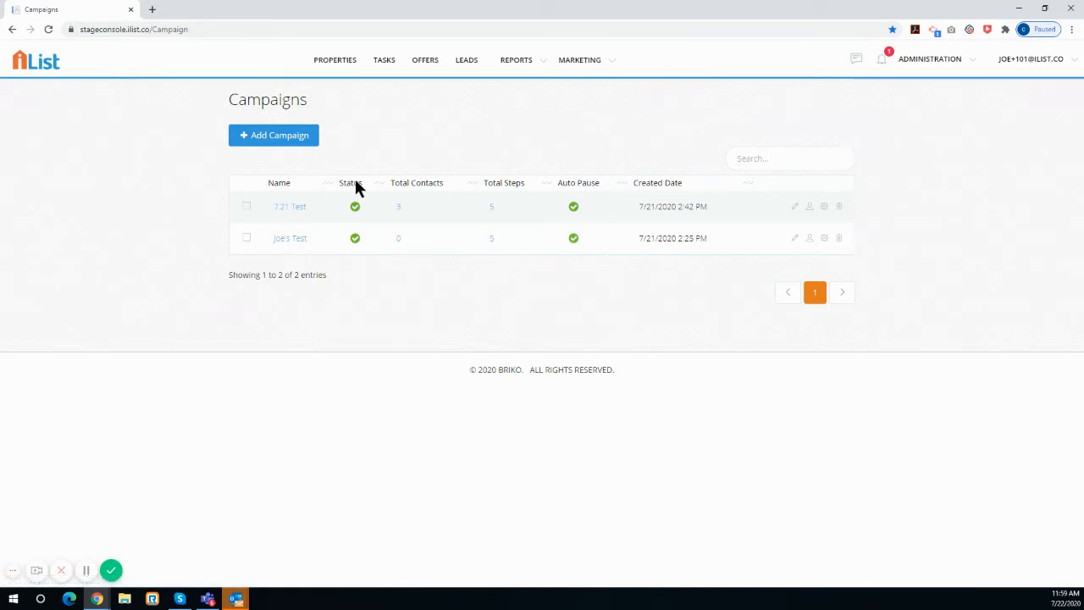
pyautogui.click(269, 143)
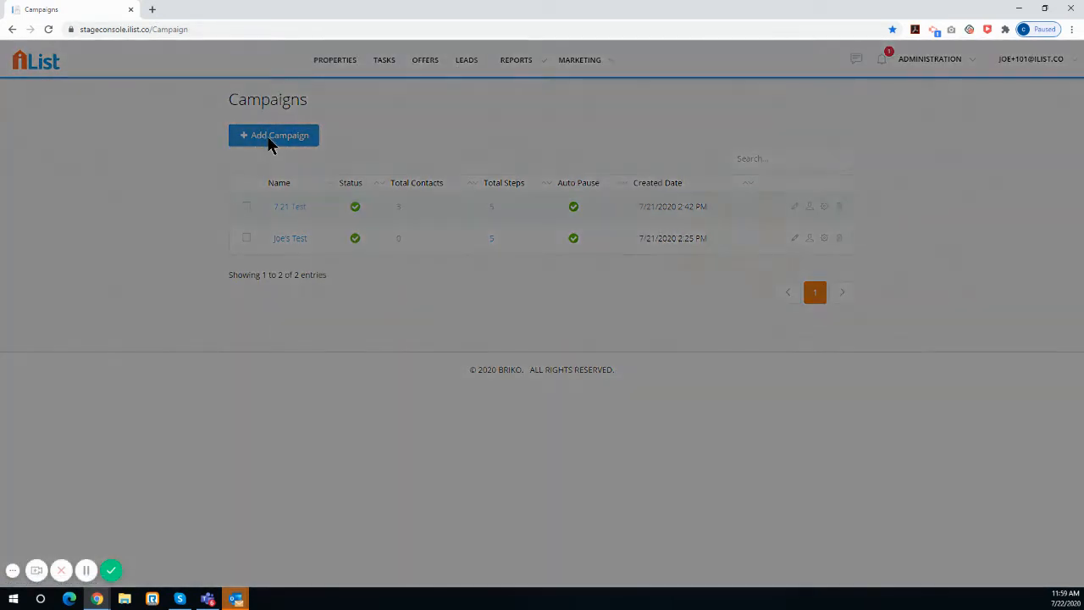
pyautogui.click(393, 127)
pyautogui.write('7.22 TEst')
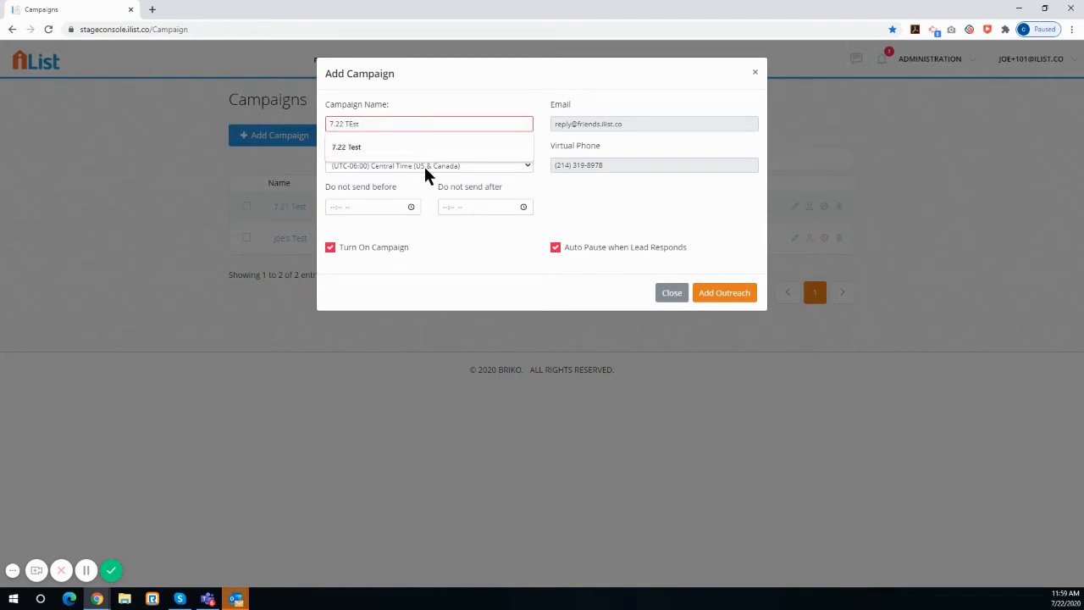
pyautogui.click(434, 248)
pyautogui.click(725, 295)
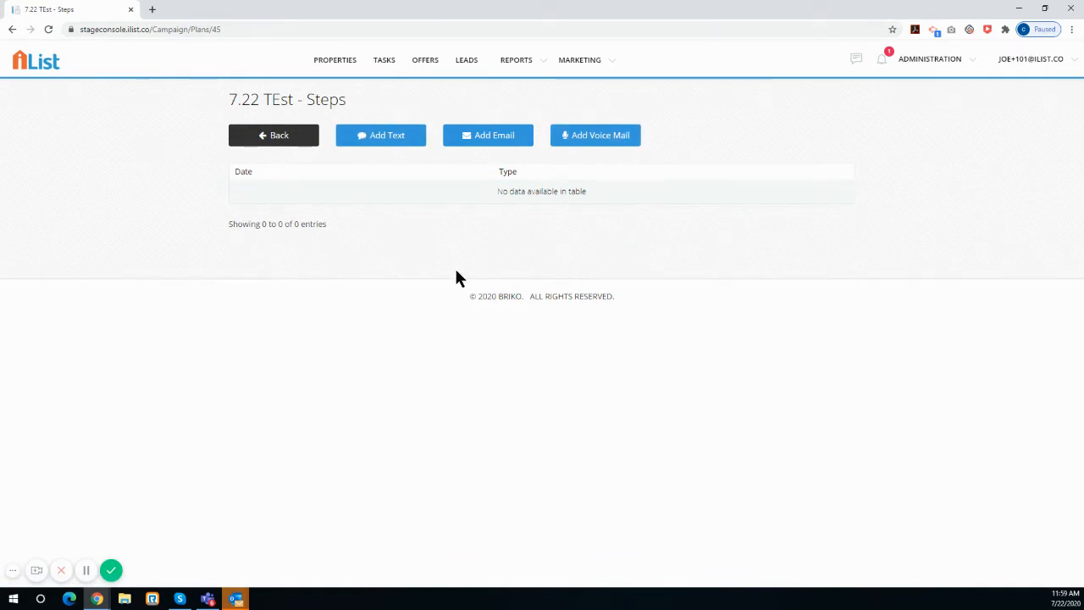
# Add a text step reading "Sample Text 1" to the campaign, sent immediately, and save it
pyautogui.click(382, 144)
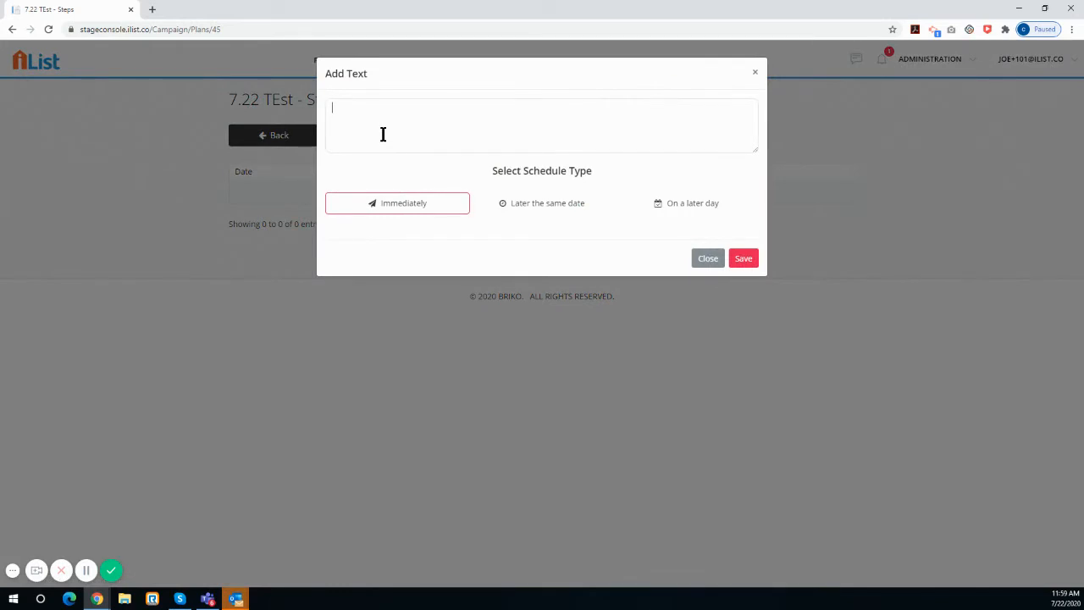
pyautogui.write('Sample Text 1')
pyautogui.click(745, 261)
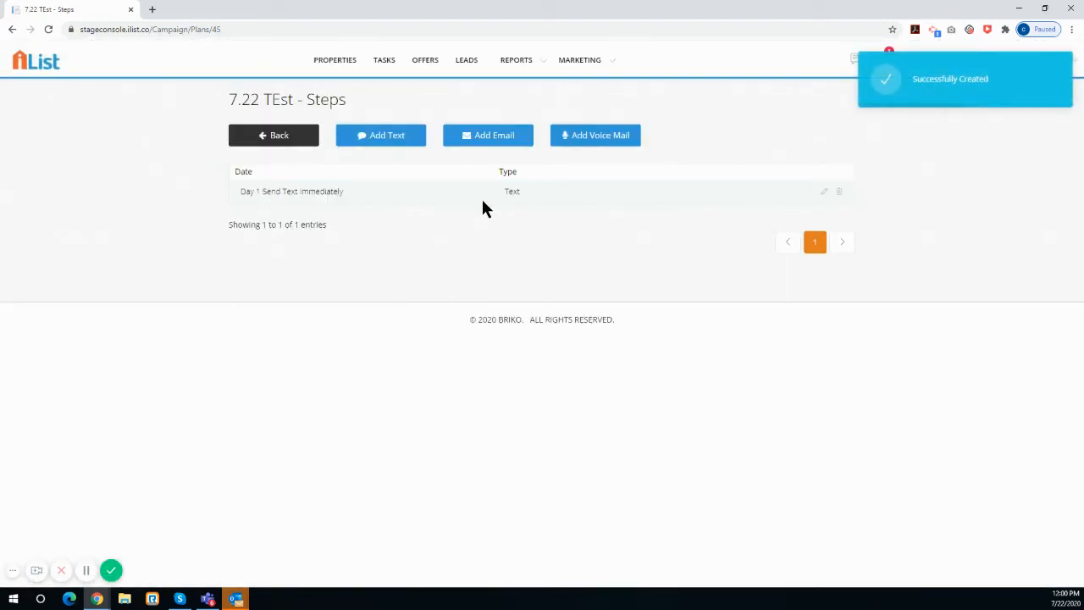
# Add a second text step, "Hey Seller- sample text 2", scheduled on the same date 0 hours and 5 minutes later, and save it
pyautogui.click(385, 140)
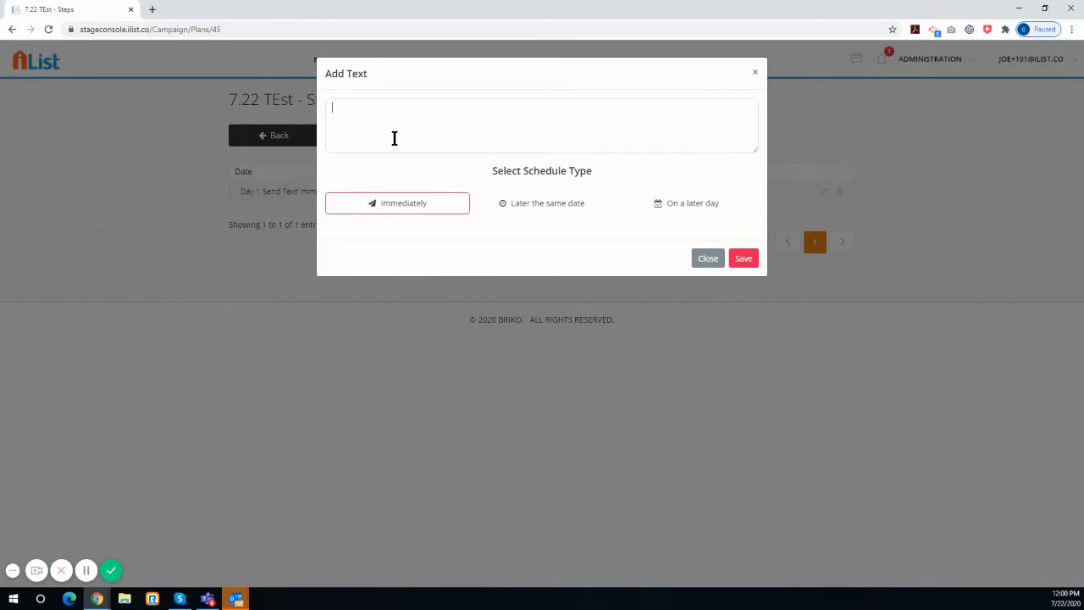
pyautogui.write('Hey Seller- sample text 2')
pyautogui.click(523, 210)
pyautogui.click(574, 242)
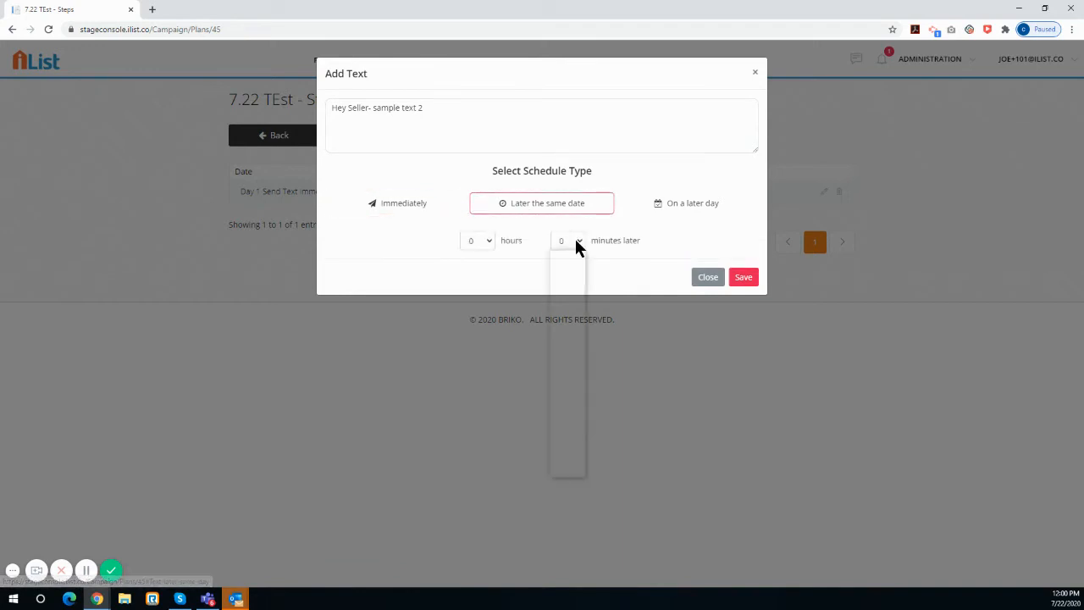
pyautogui.click(564, 320)
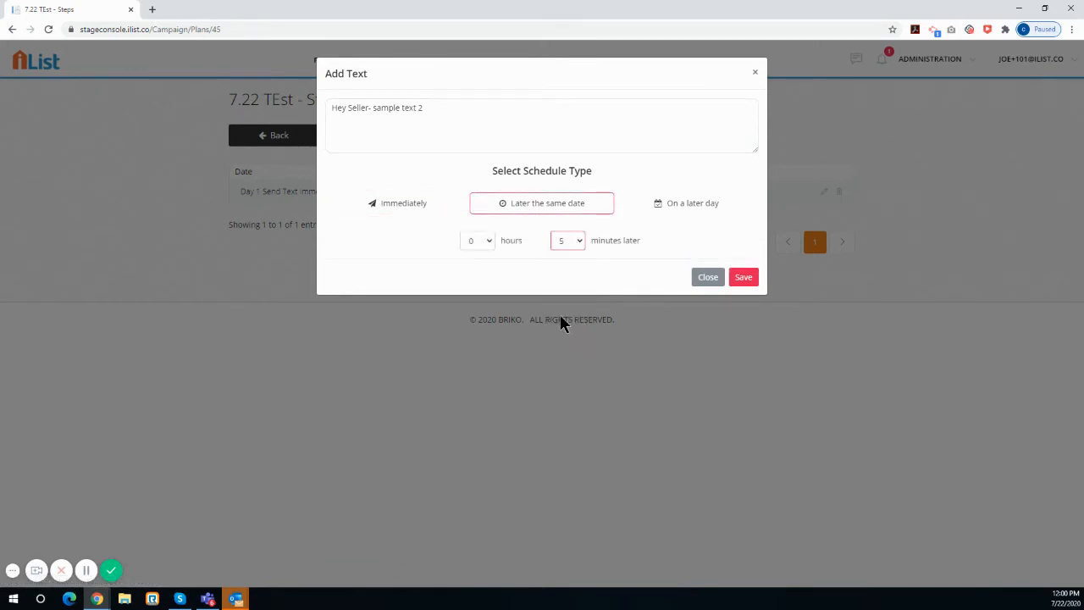
pyautogui.click(741, 279)
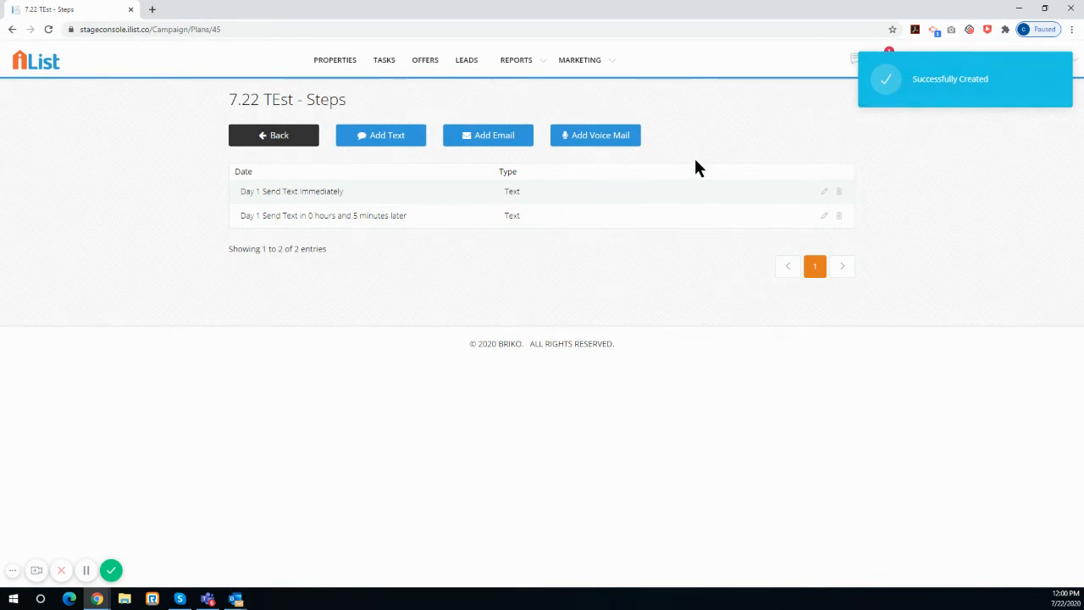
# Start an email step with the subject "Sample email" and the body "Hey Seller - sample email"
pyautogui.click(504, 138)
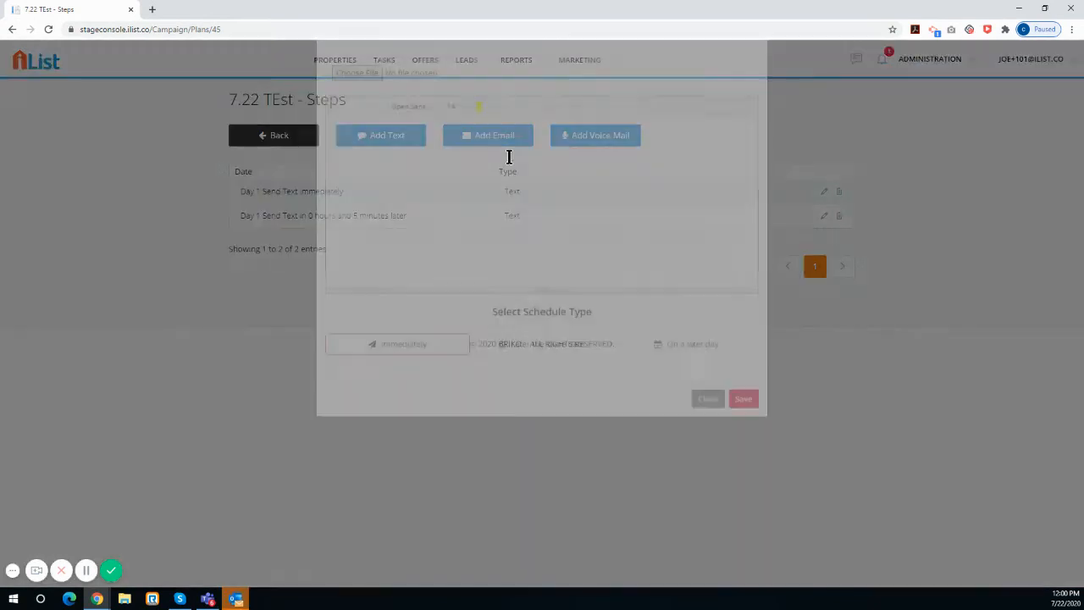
pyautogui.click(432, 128)
pyautogui.write('Sam')
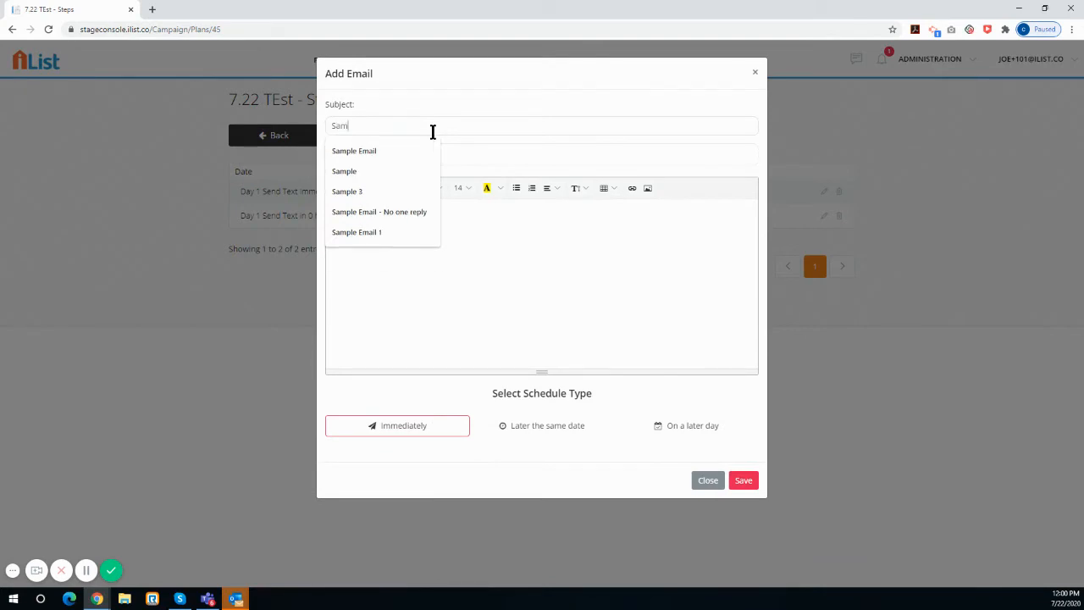
pyautogui.write('ple ea')
pyautogui.write('ail')
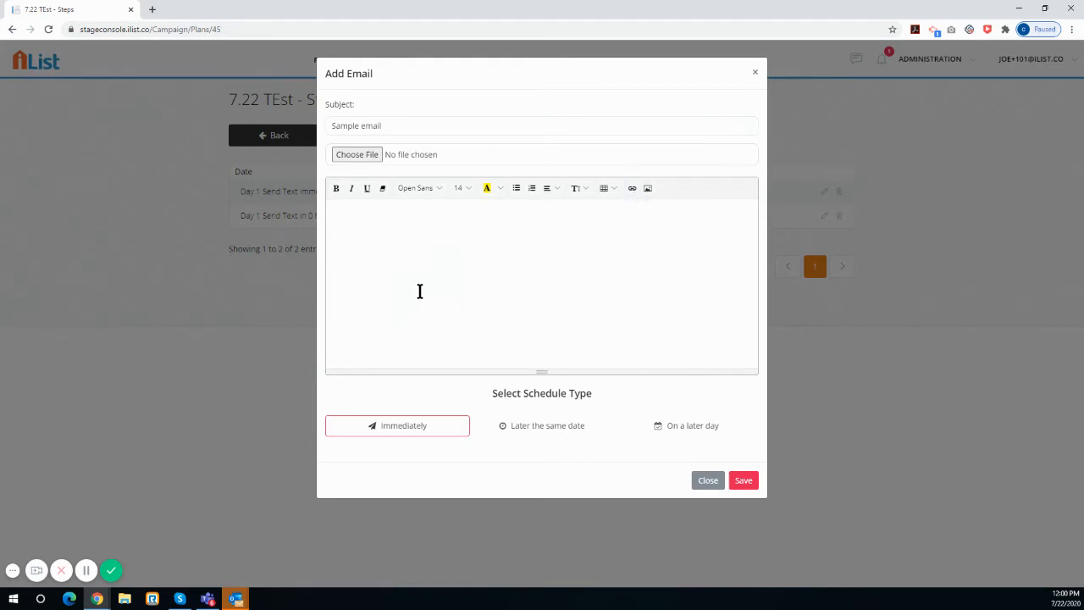
pyautogui.click(407, 268)
pyautogui.write('Hey Seller - sample email')
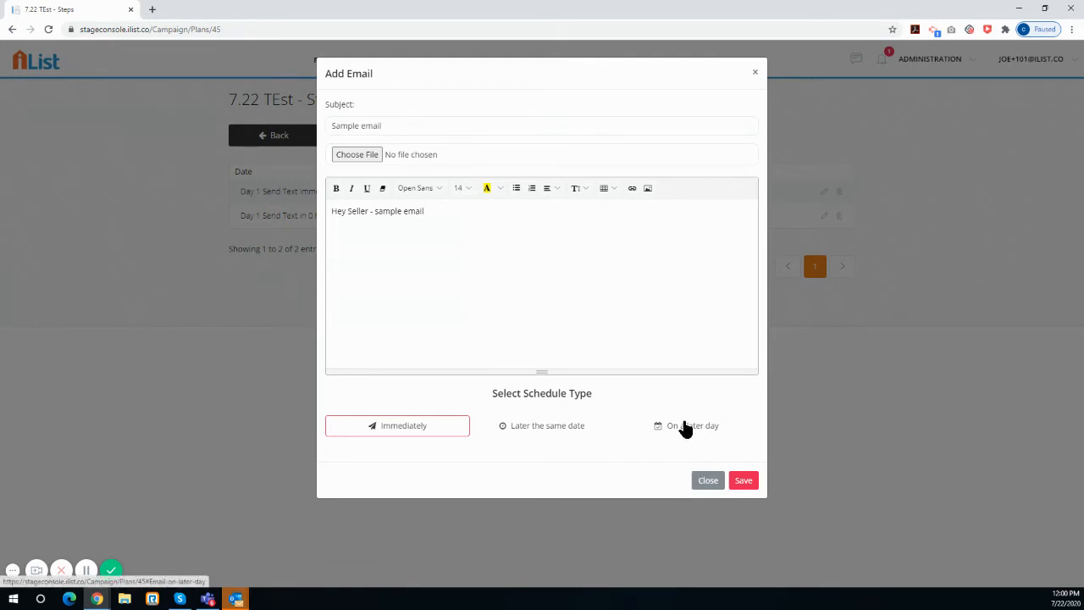
# Schedule the email on a later day, day 1 at 12:22 PM, and save the step
pyautogui.click(686, 427)
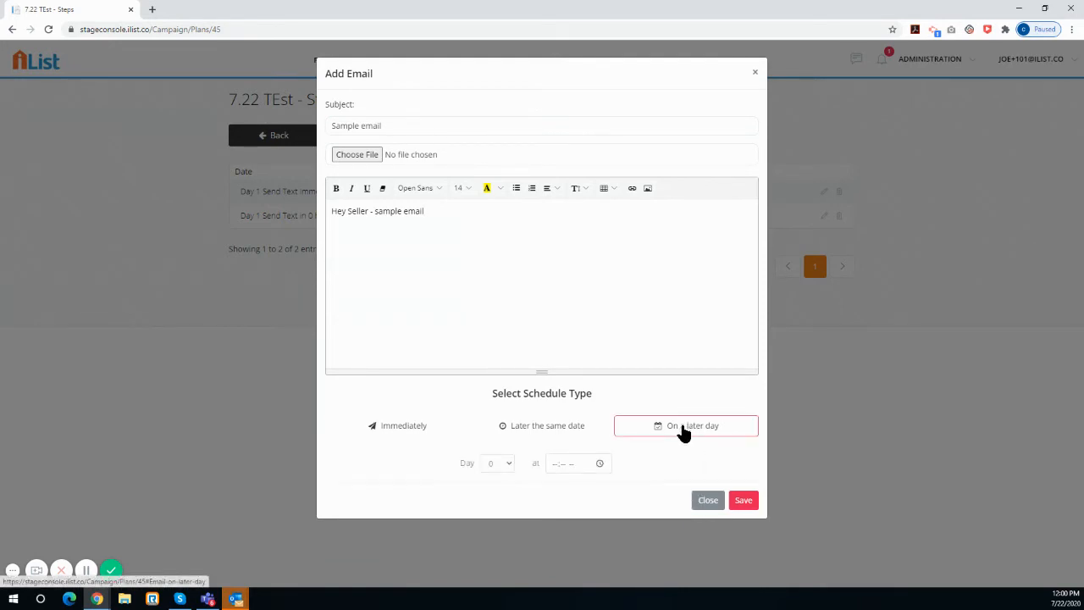
pyautogui.click(509, 465)
pyautogui.click(493, 245)
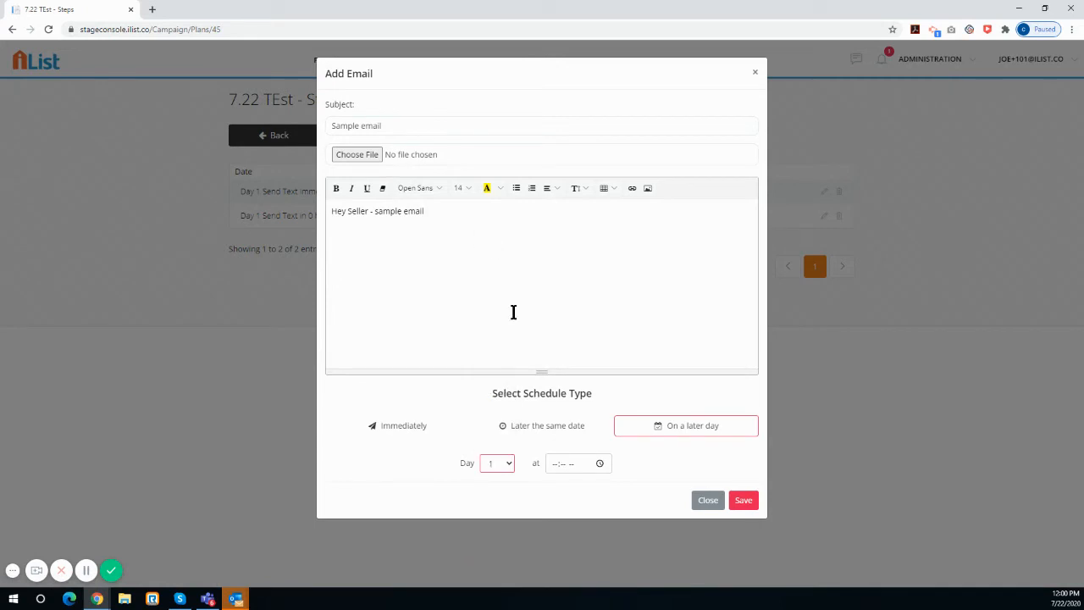
pyautogui.click(599, 467)
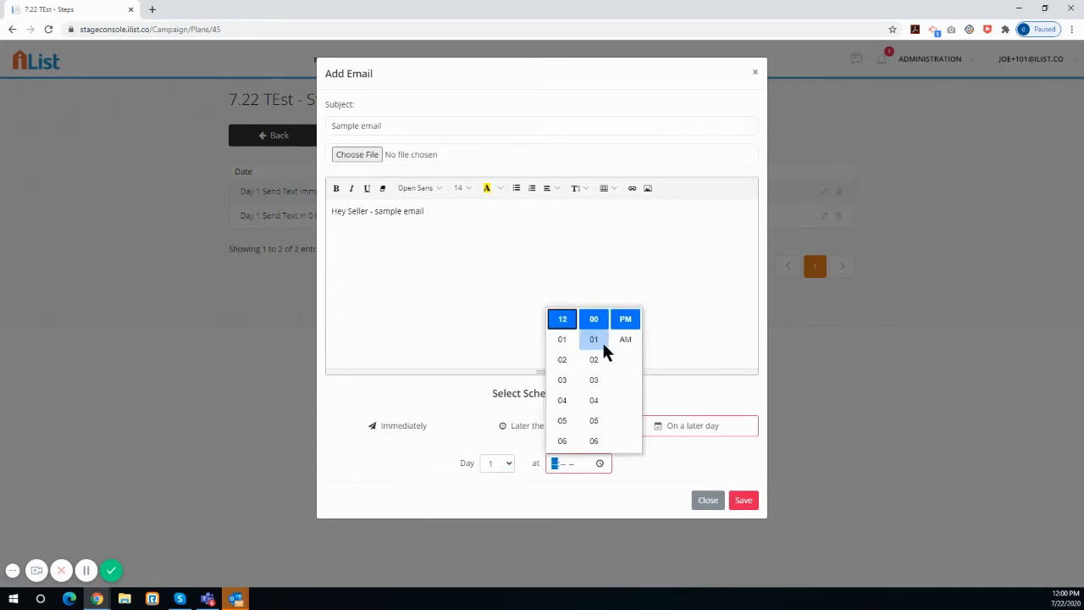
pyautogui.scroll(-5, 592, 428)
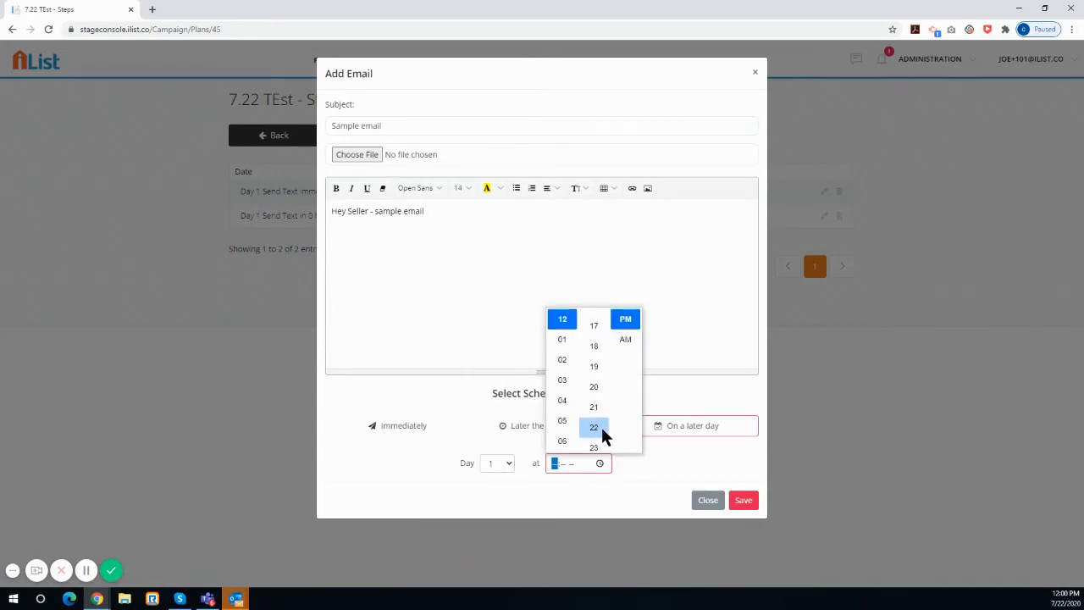
pyautogui.click(596, 422)
pyautogui.click(687, 465)
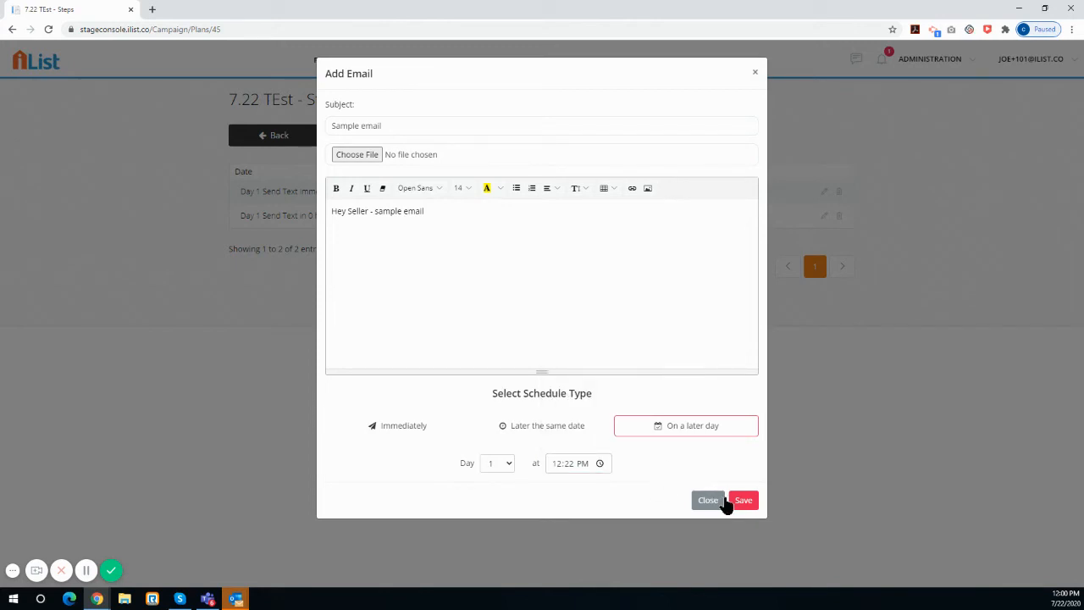
pyautogui.click(743, 501)
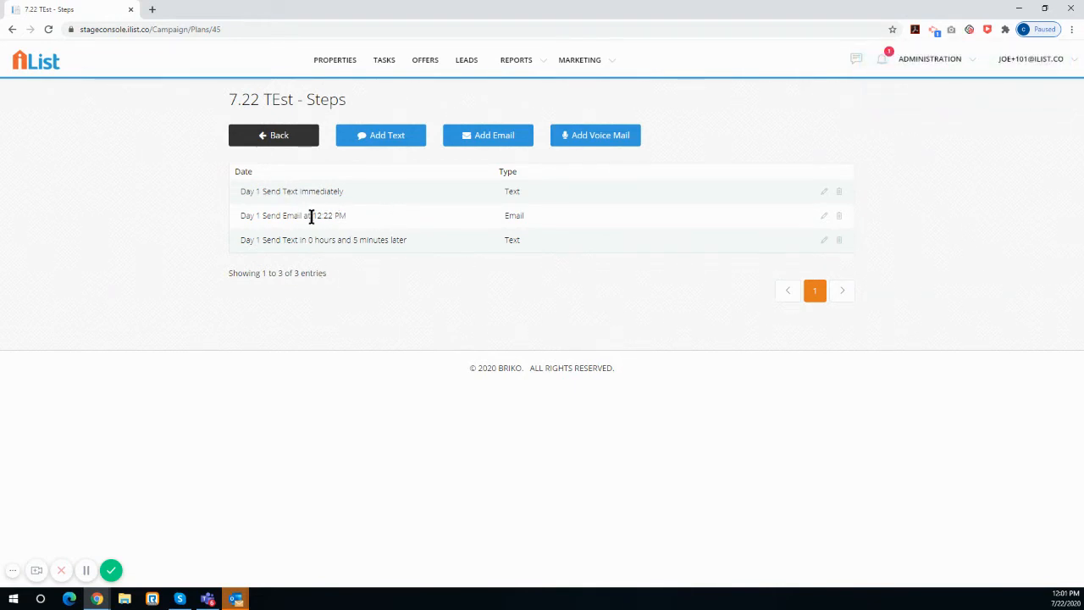
# Edit the email step to go out on day 2 and save the change
pyautogui.click(823, 216)
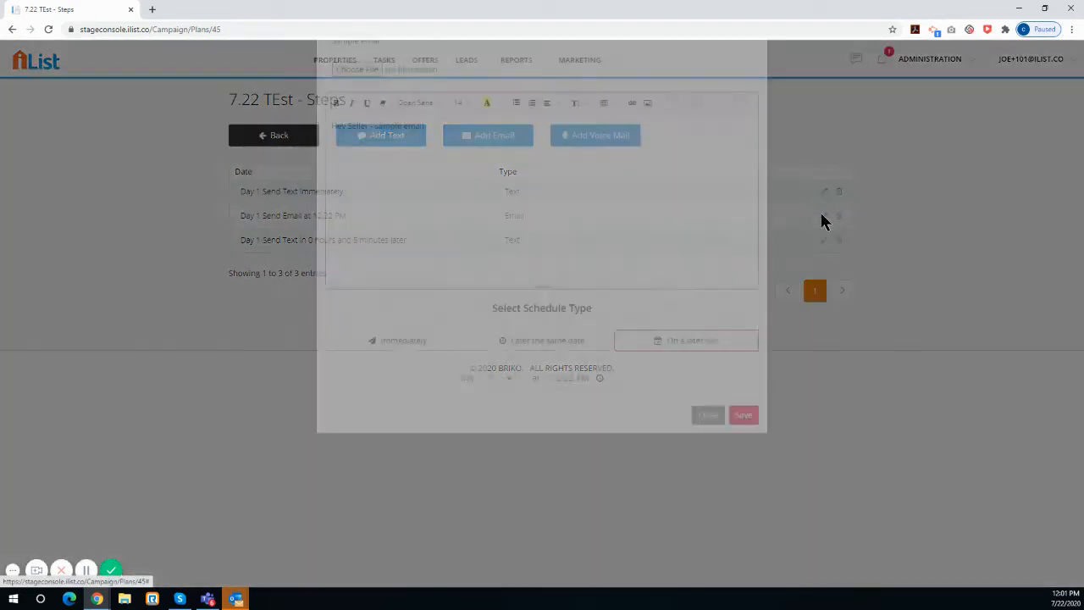
pyautogui.click(506, 463)
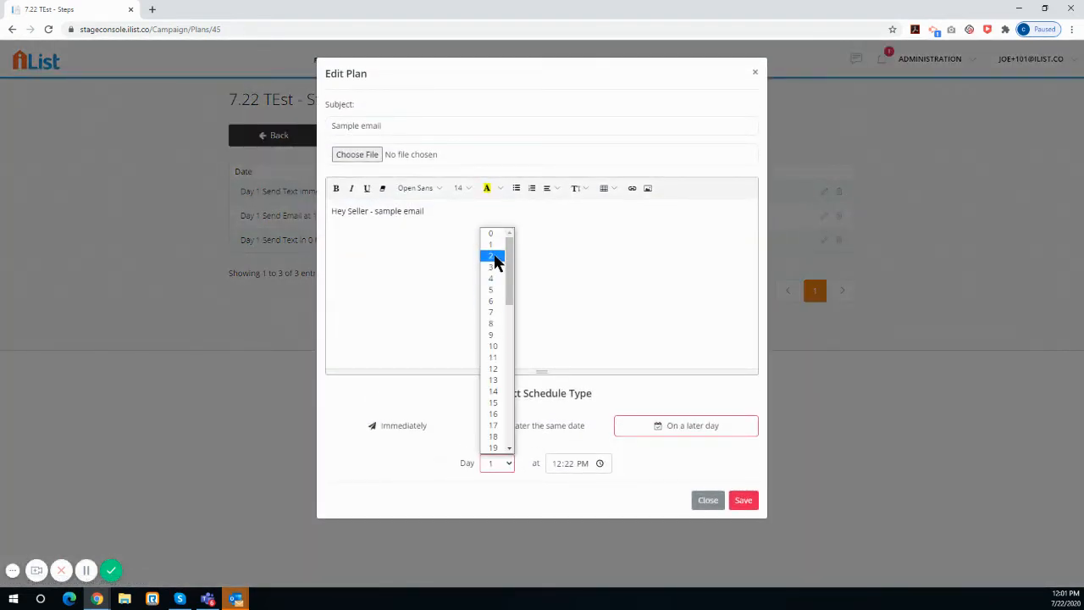
pyautogui.click(496, 261)
pyautogui.click(743, 503)
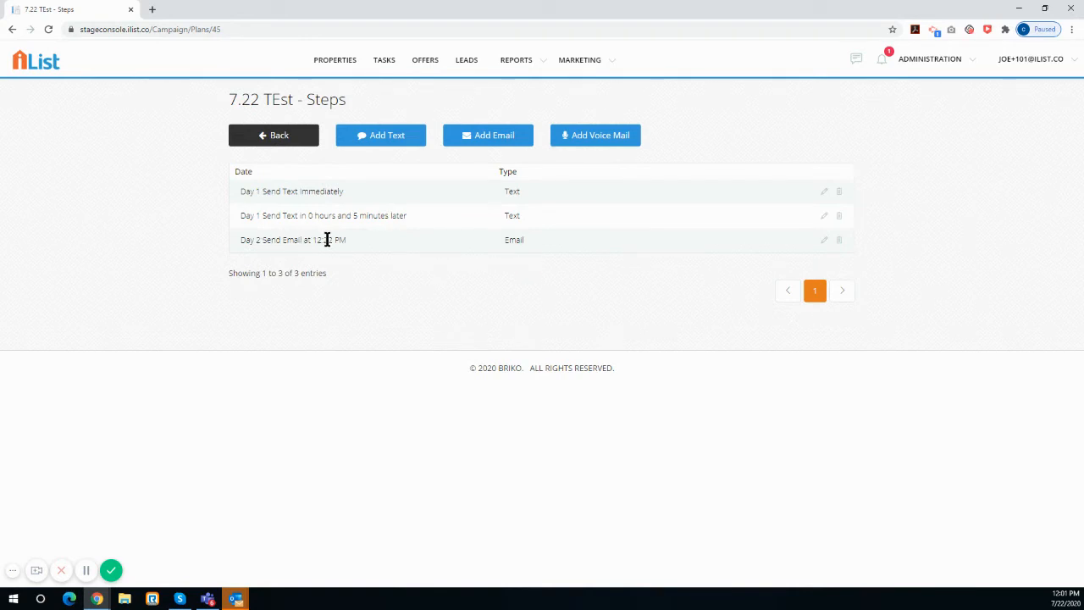
# Start a voice mail step and record a new audio file about 7 seconds long for it
pyautogui.click(583, 139)
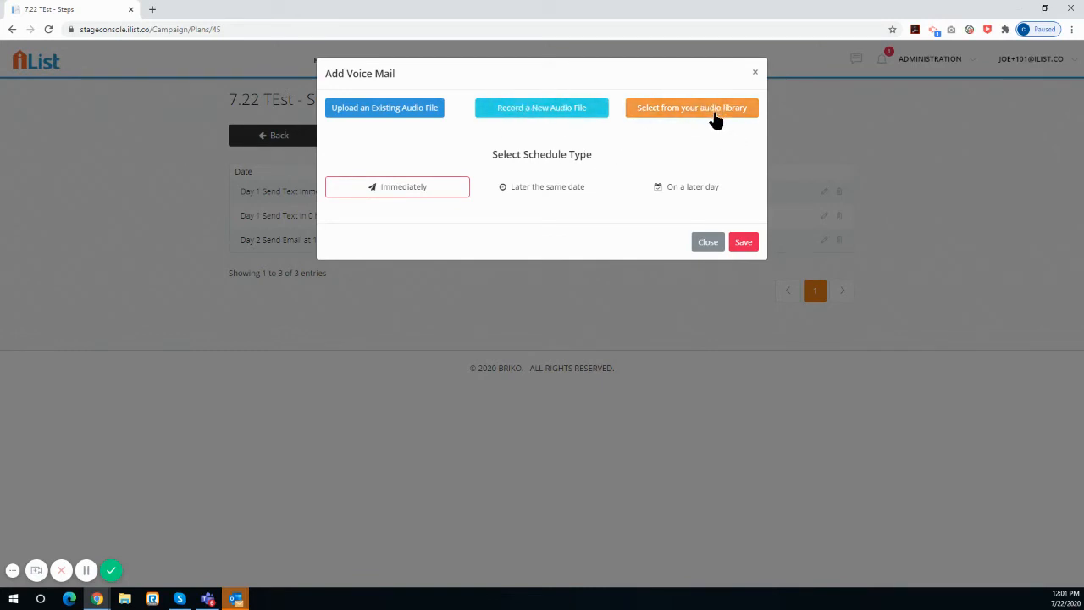
pyautogui.click(535, 110)
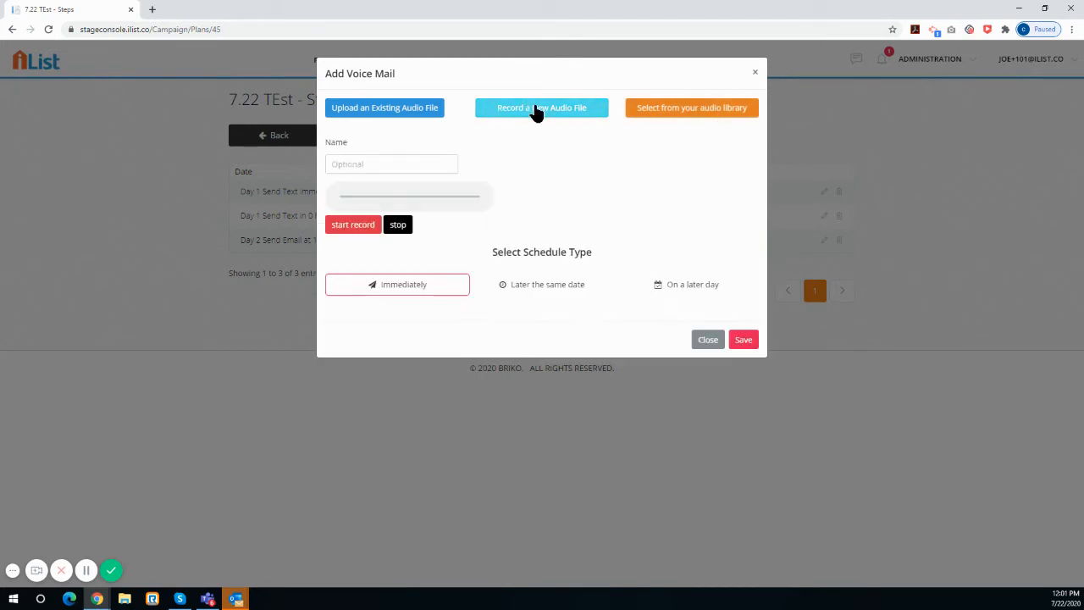
pyautogui.click(350, 235)
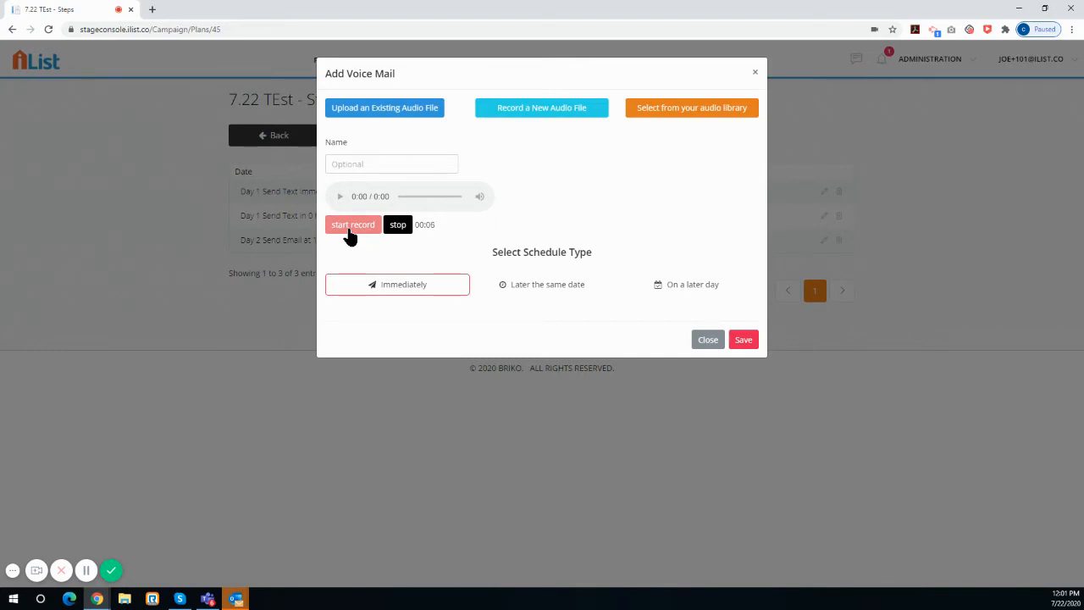
pyautogui.click(396, 232)
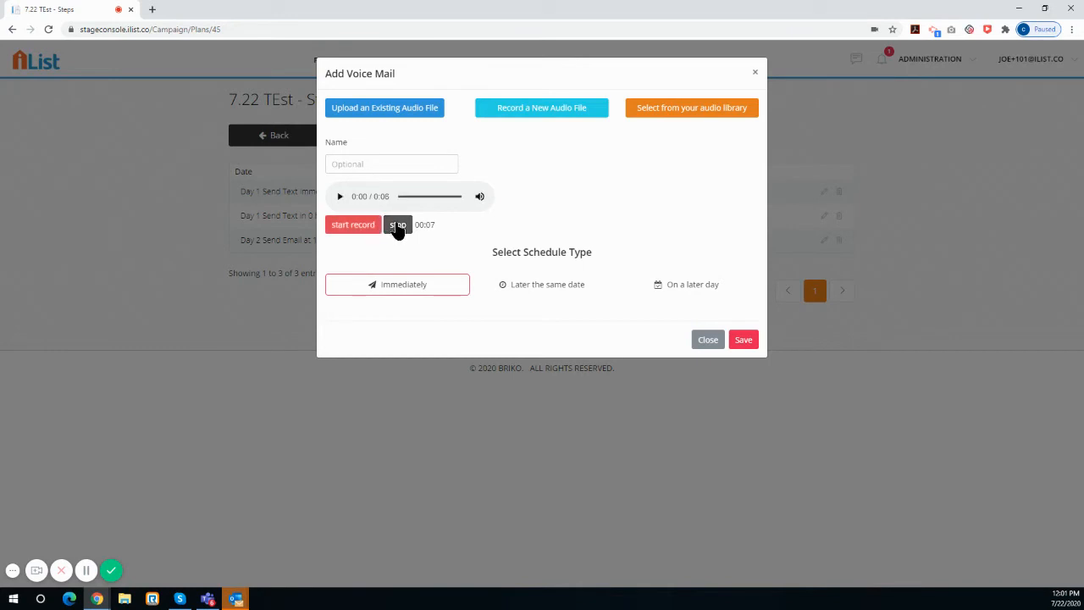
# Set the voice mail to go out later the same date, 1 hour later
pyautogui.click(559, 286)
pyautogui.click(489, 325)
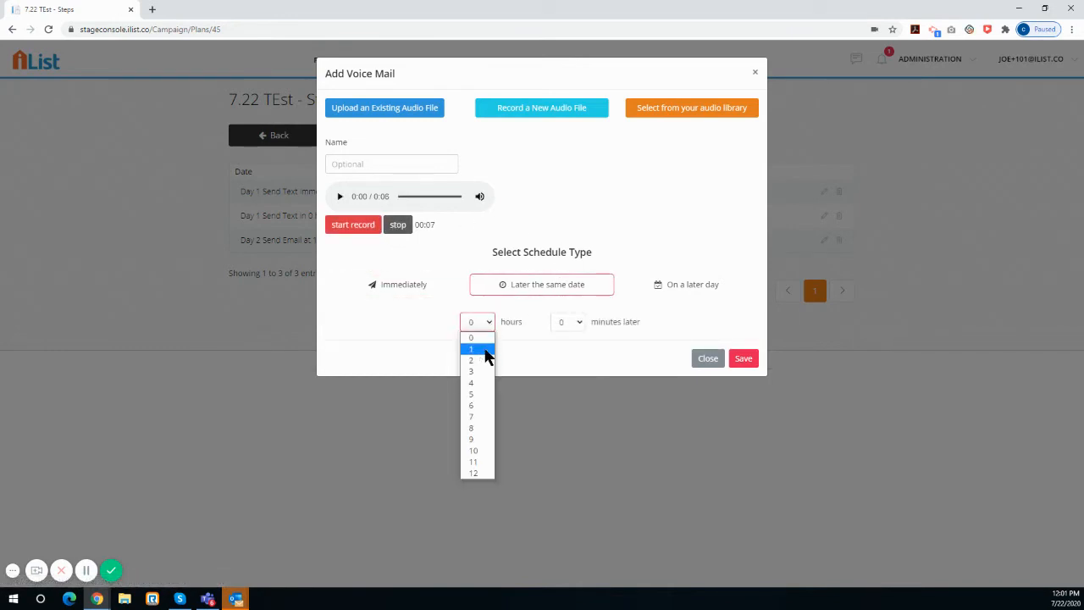
pyautogui.click(479, 349)
pyautogui.click(579, 322)
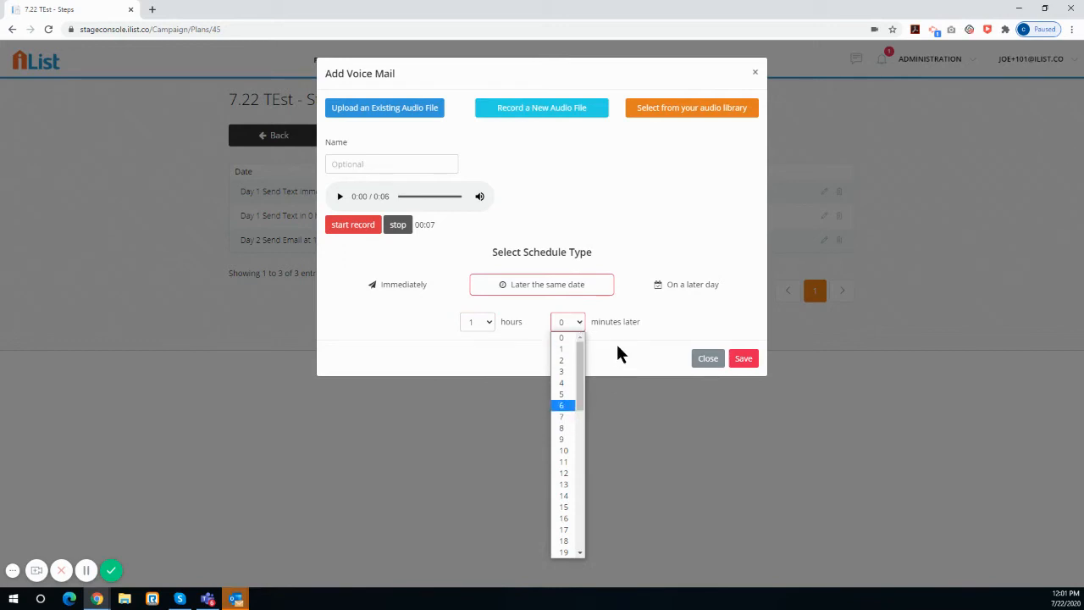
pyautogui.click(518, 299)
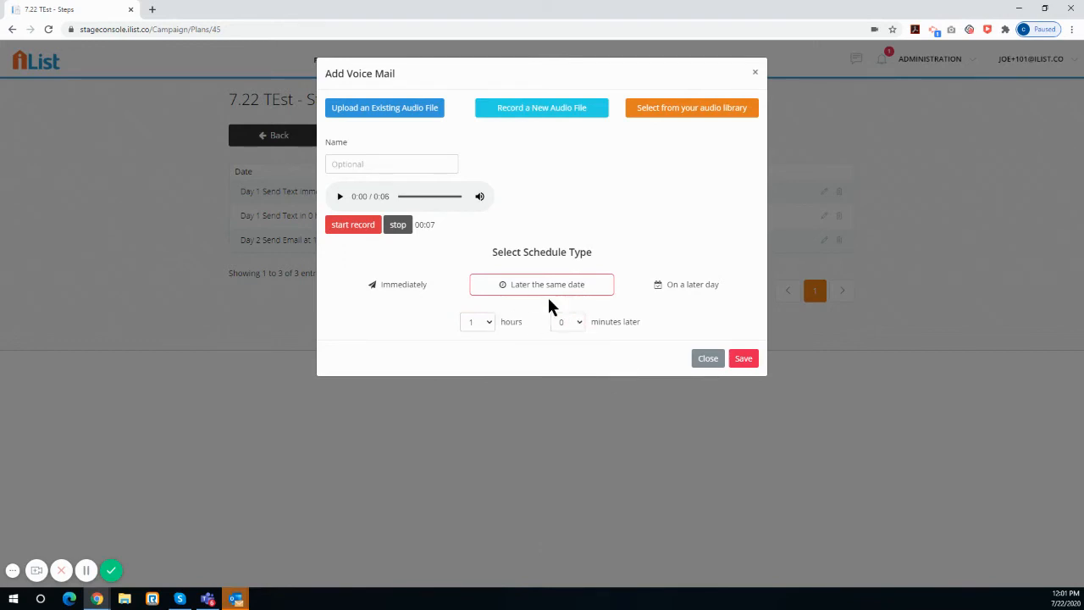
# Schedule the voice mail on a later day, day 2 at 4:01 PM, and save the step
pyautogui.click(696, 285)
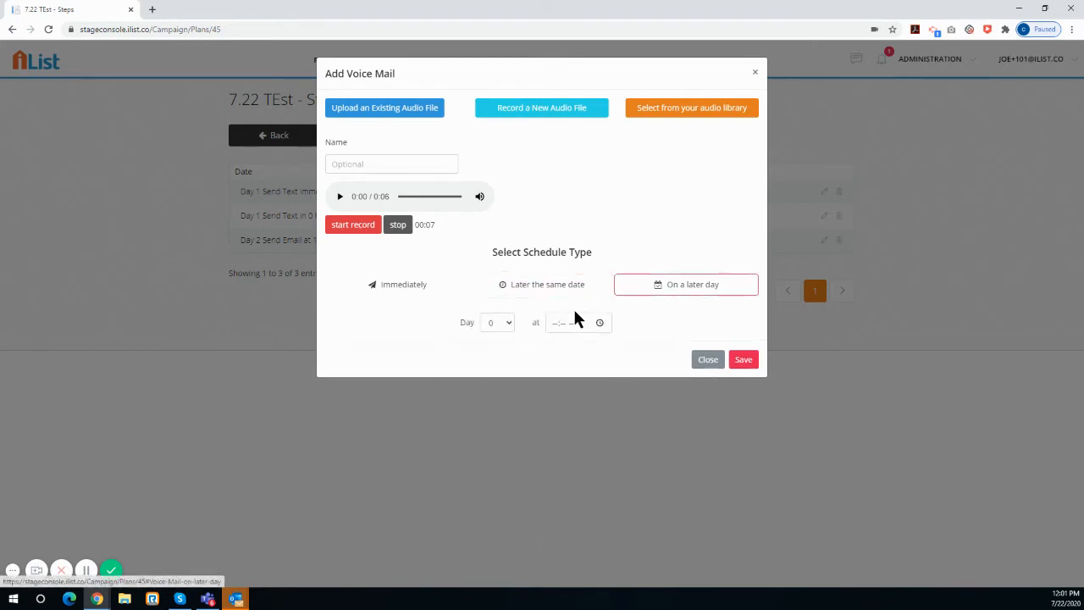
pyautogui.click(499, 322)
pyautogui.click(497, 358)
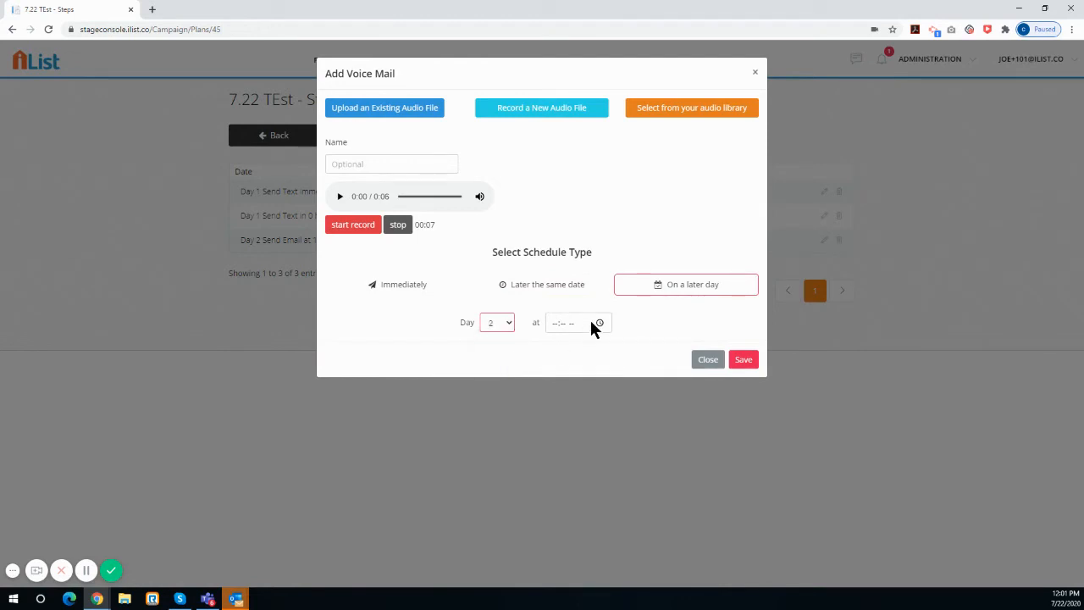
pyautogui.click(599, 322)
pyautogui.click(561, 425)
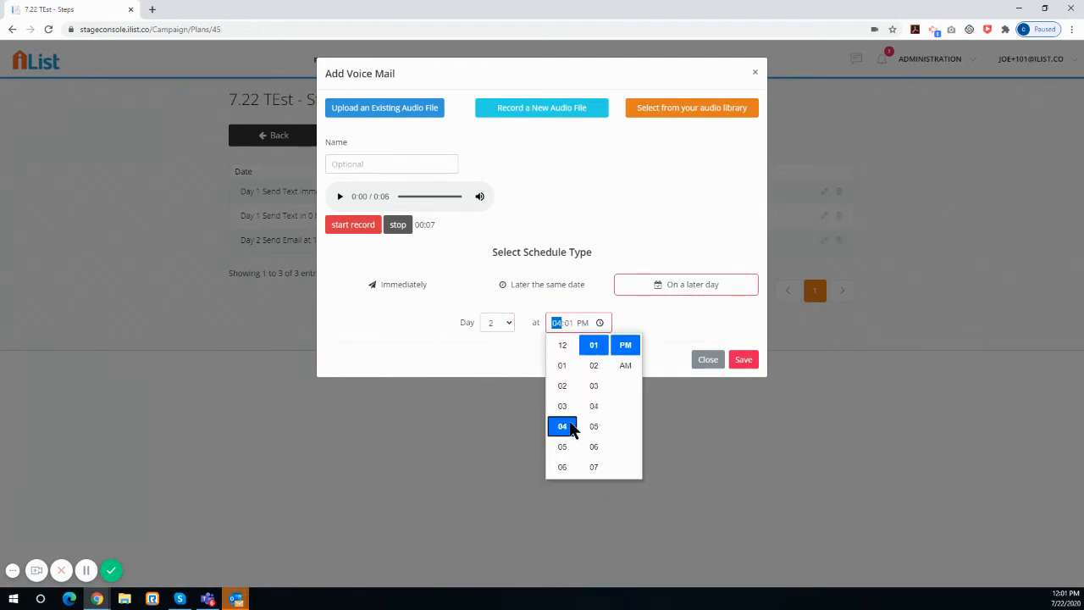
pyautogui.click(683, 325)
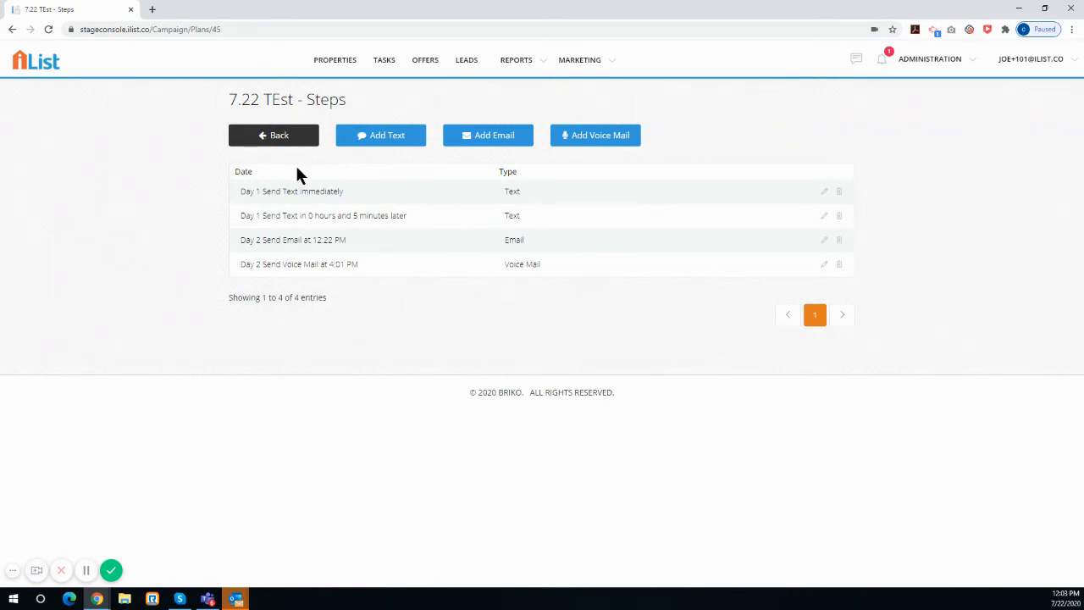
# Leave the campaign's steps, go to the leads list and filter it to the Website type
pyautogui.click(273, 140)
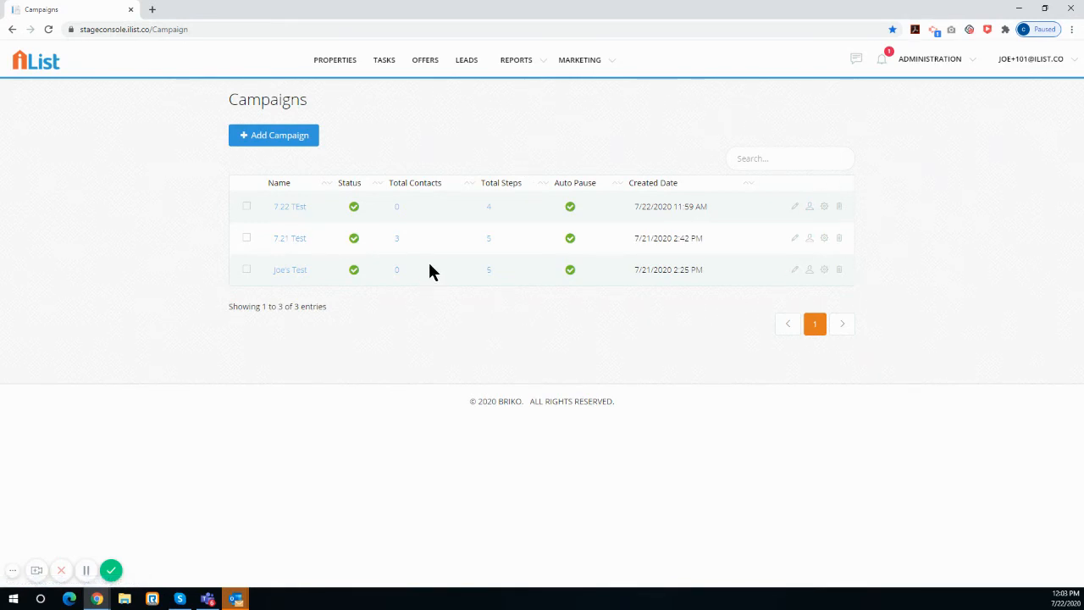
pyautogui.click(472, 67)
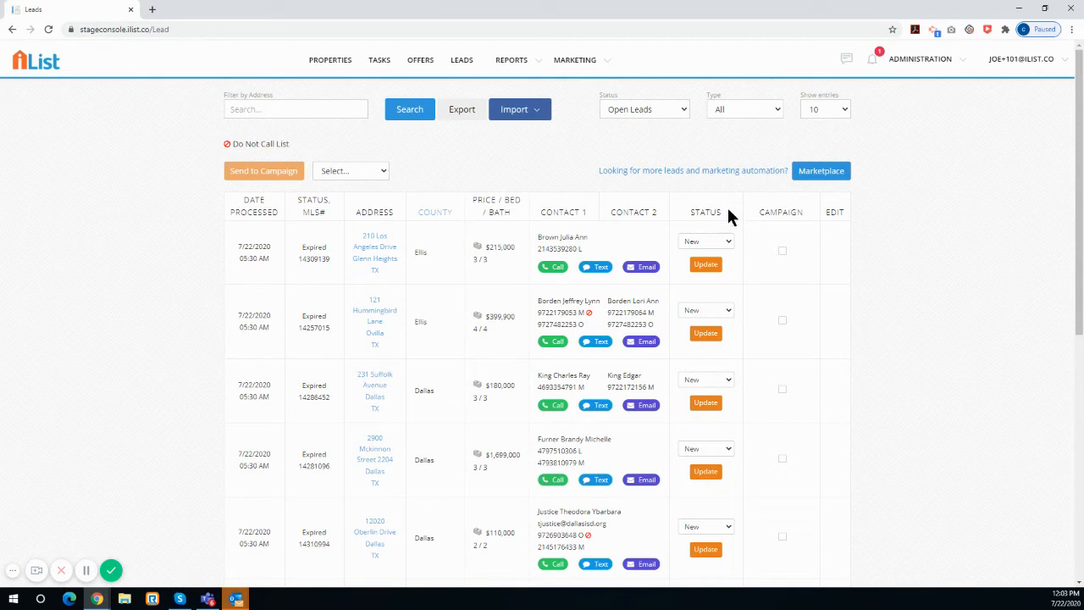
pyautogui.click(741, 109)
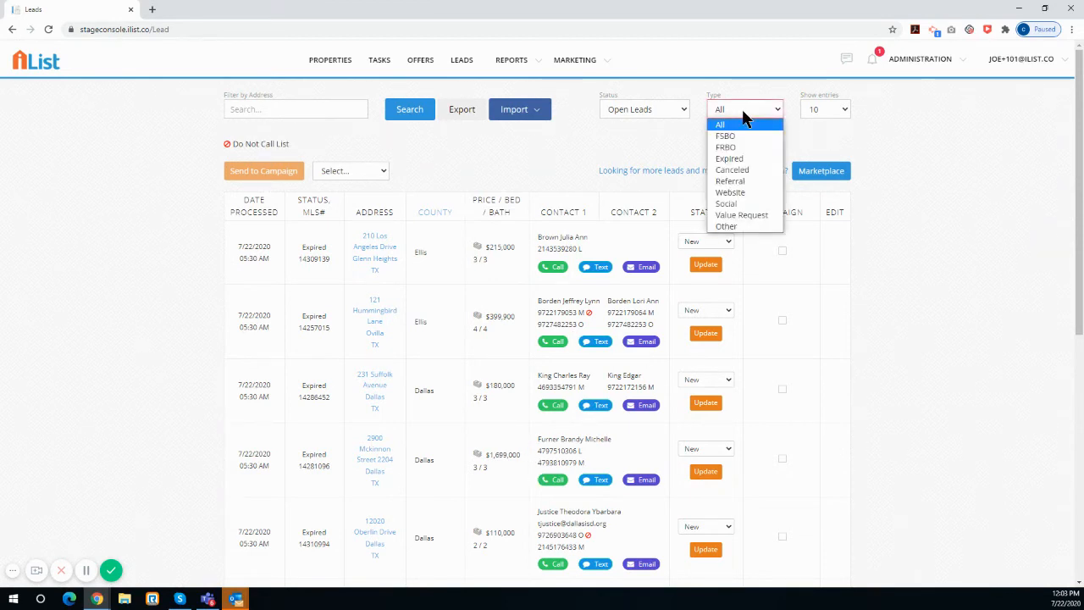
pyautogui.click(742, 193)
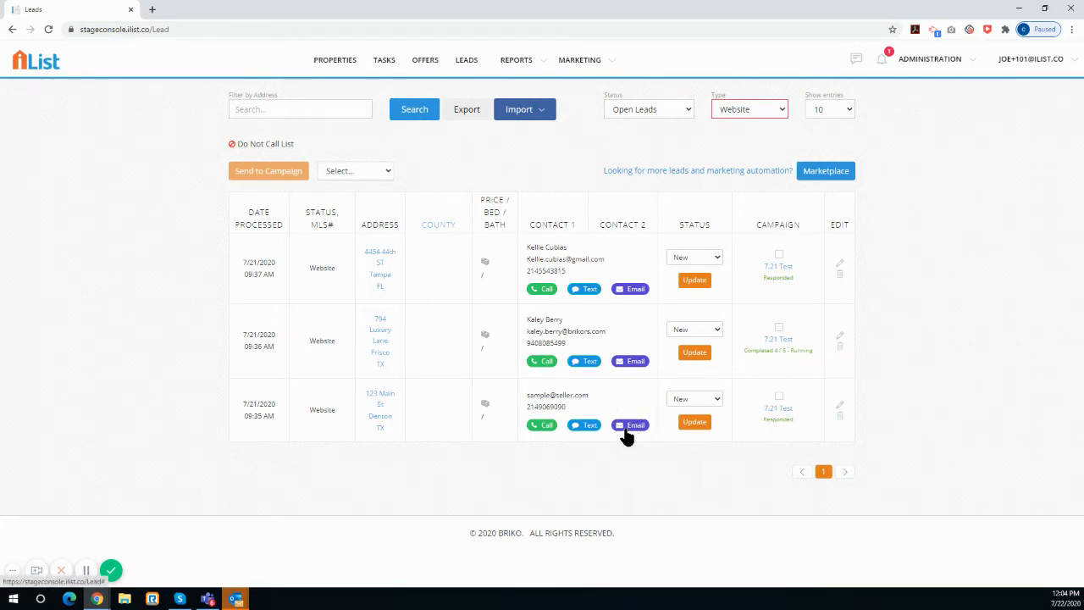
# Select all three website leads and send them to the "7.22 TEst" campaign
pyautogui.click(778, 254)
pyautogui.click(778, 327)
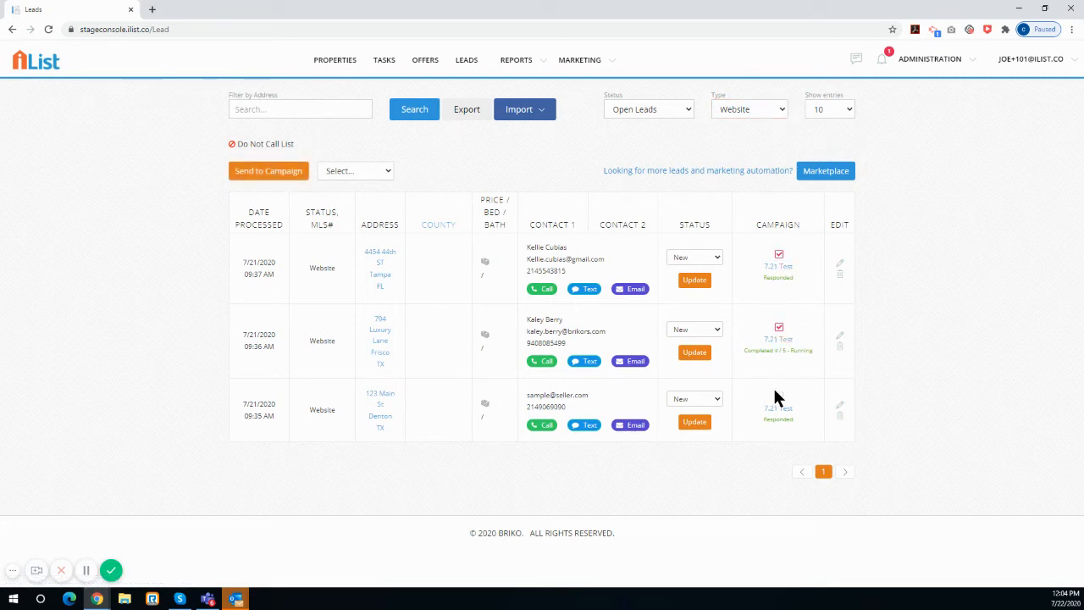
pyautogui.click(778, 396)
pyautogui.click(372, 171)
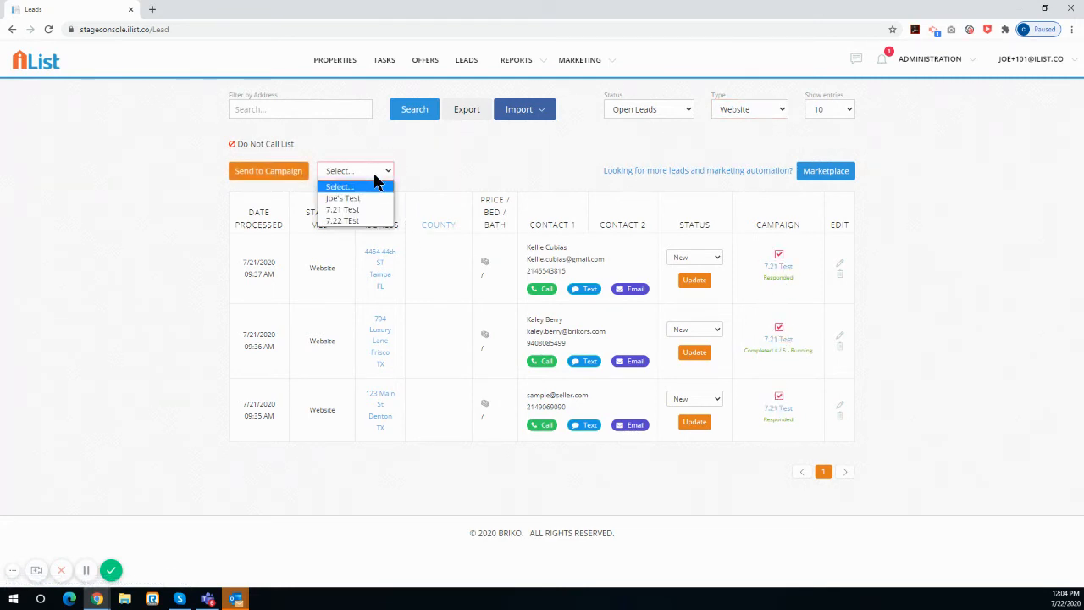
pyautogui.click(371, 220)
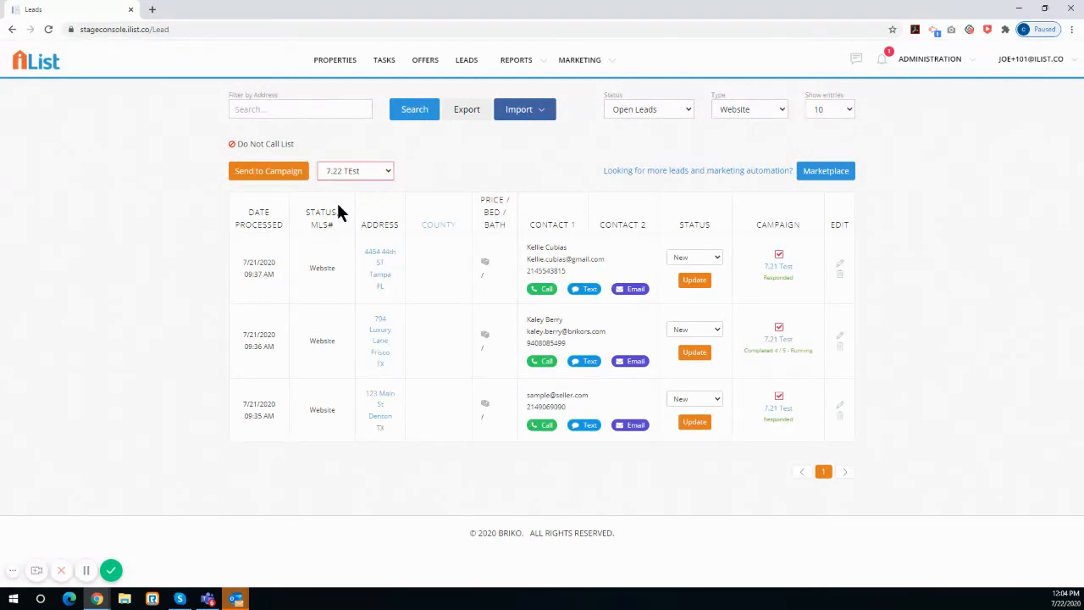
pyautogui.click(285, 174)
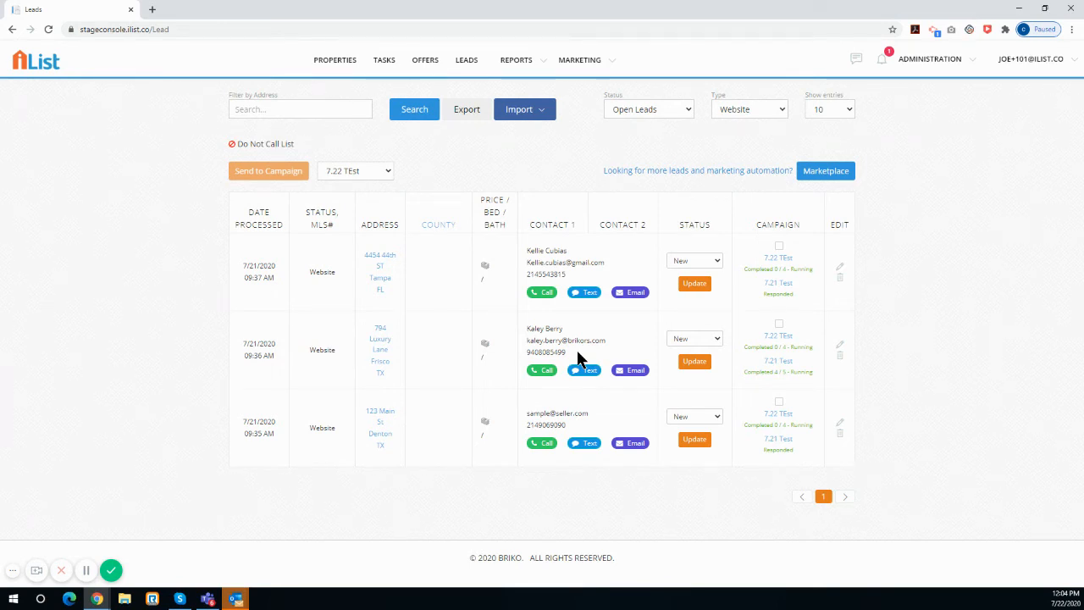
# Reload the leads page, filter it to Website leads again to check campaign progress, and open the incoming reply notification
pyautogui.click(48, 30)
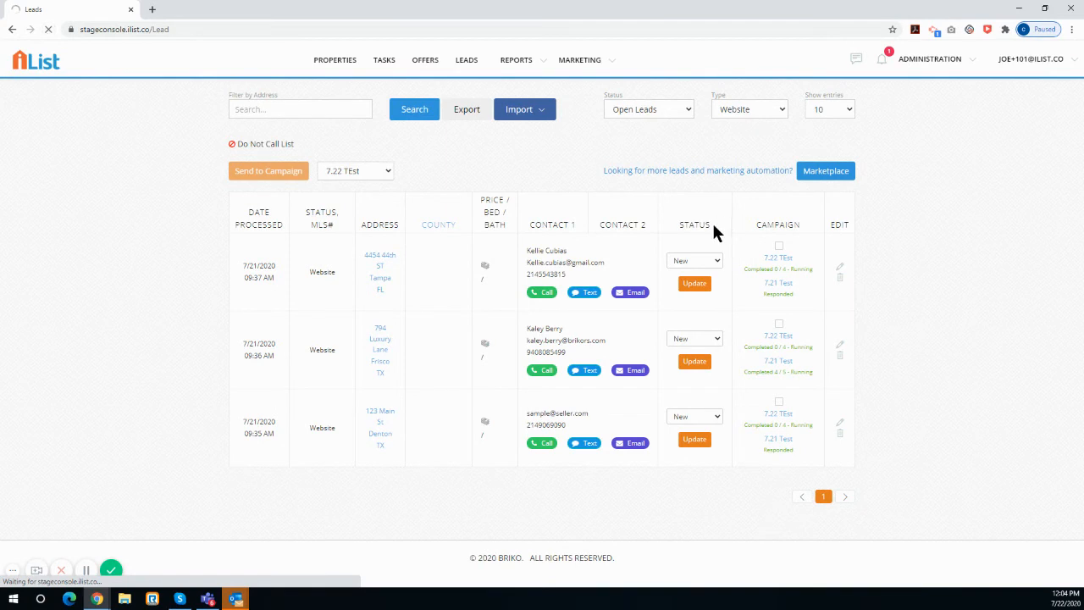
pyautogui.click(736, 109)
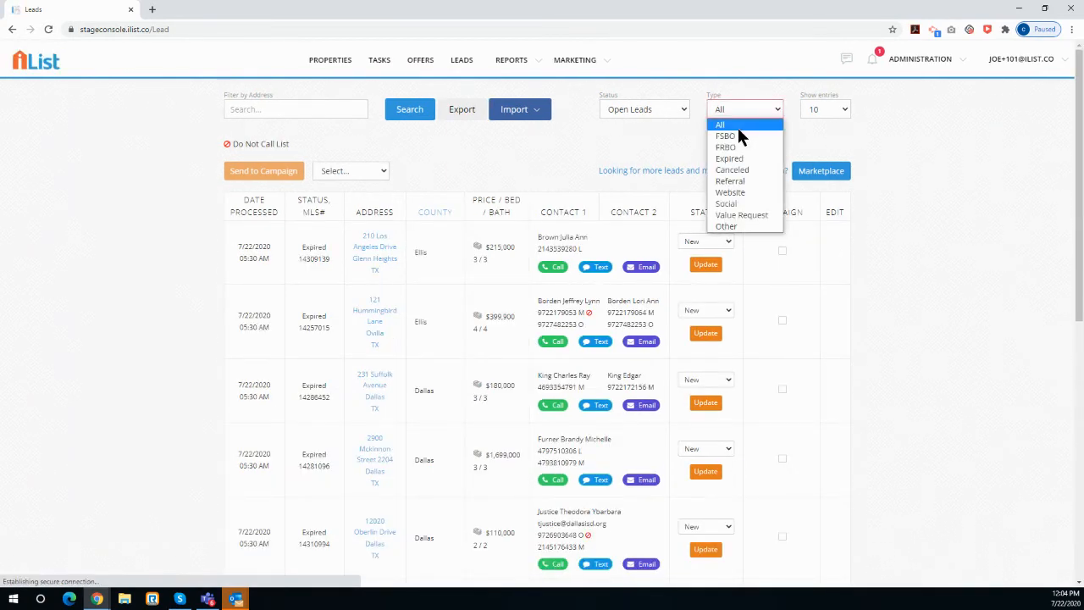
pyautogui.click(738, 191)
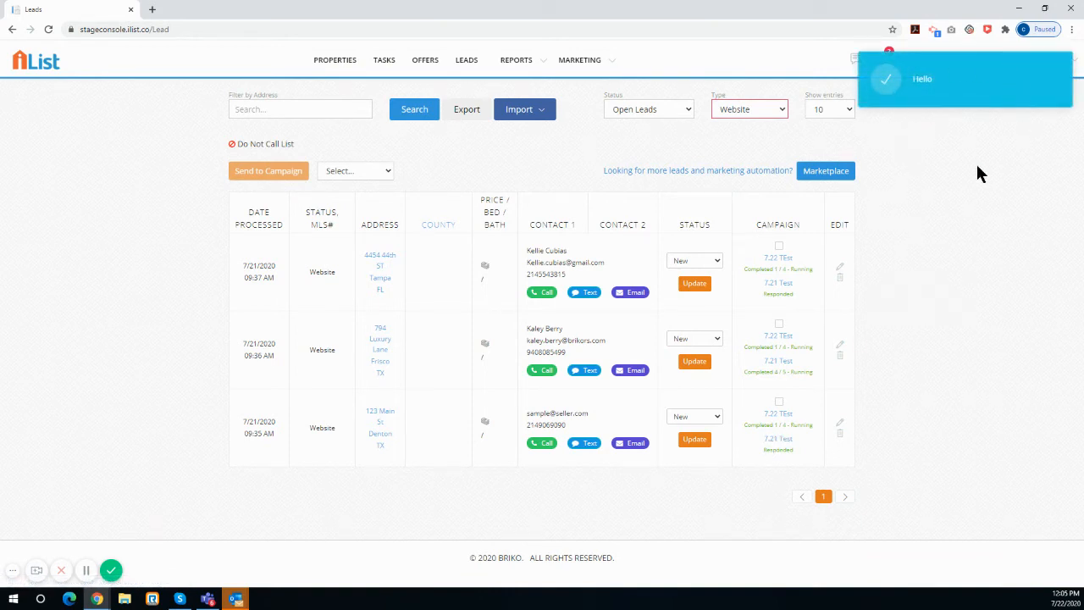
pyautogui.click(970, 110)
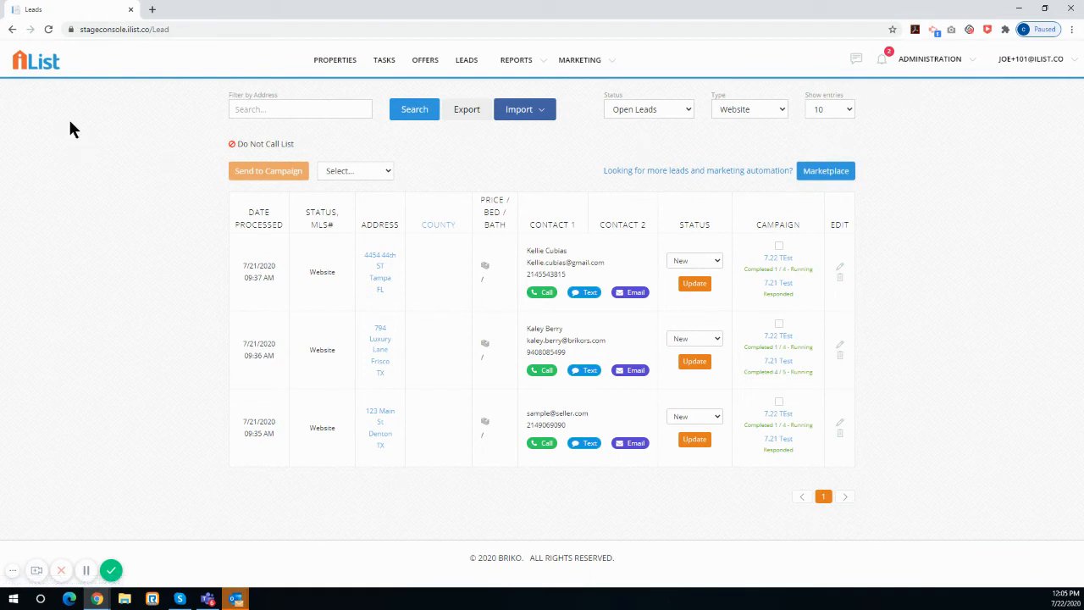
# Reload the leads list and filter it to the Website type to check the campaign progress of the website leads
pyautogui.click(48, 31)
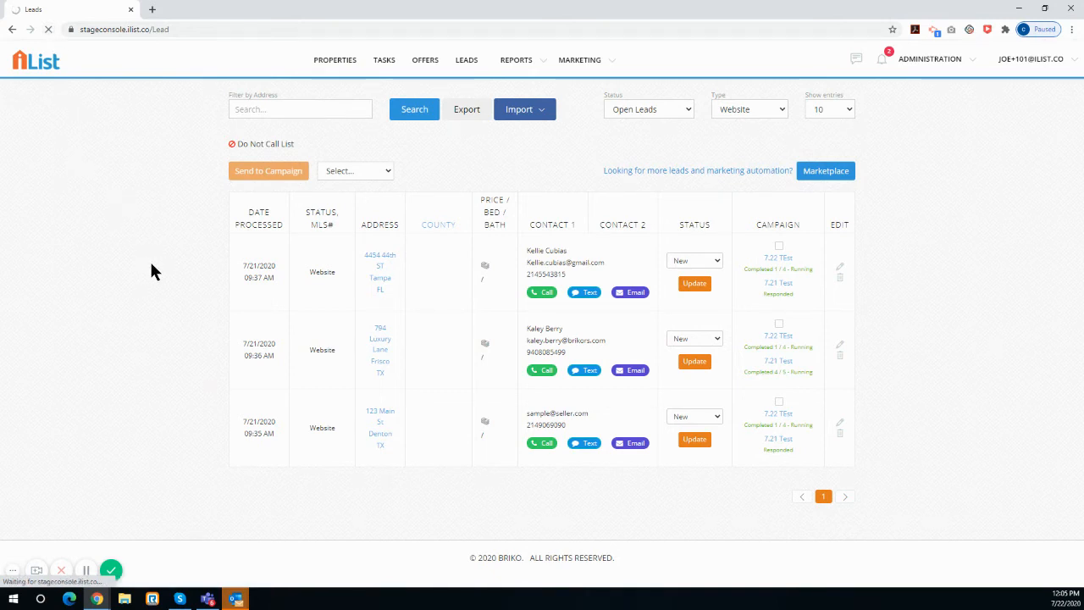
pyautogui.click(743, 109)
pyautogui.click(740, 177)
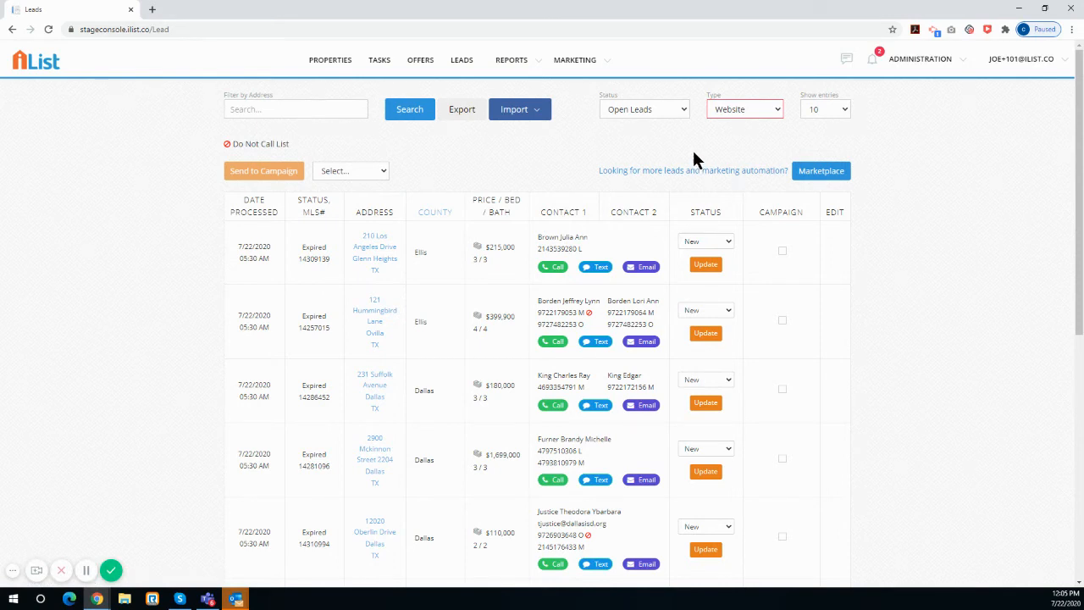
pyautogui.click(757, 107)
pyautogui.click(739, 191)
pyautogui.click(461, 67)
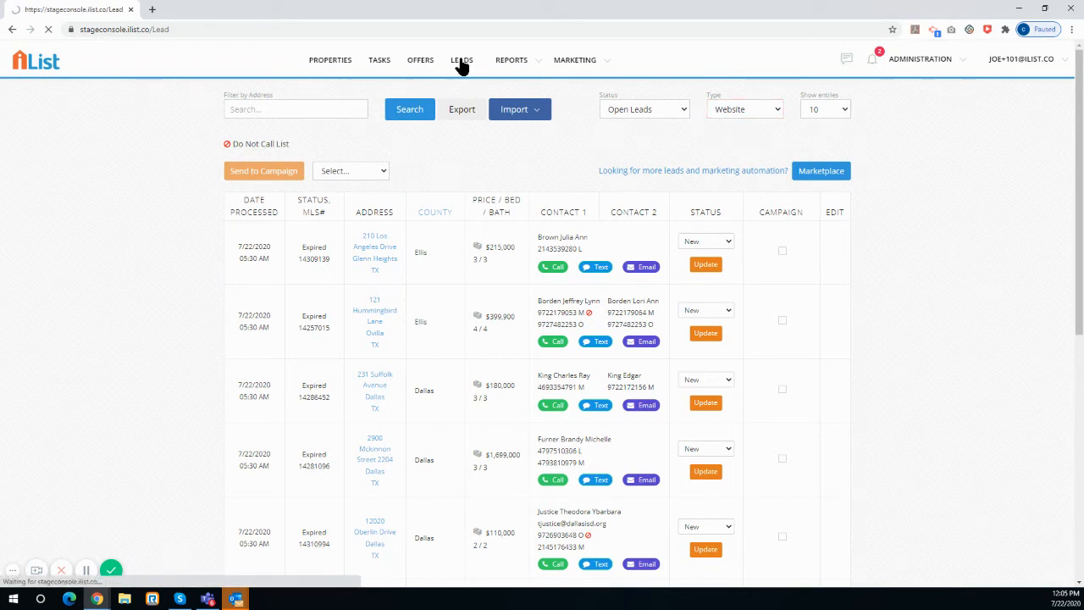
pyautogui.click(716, 105)
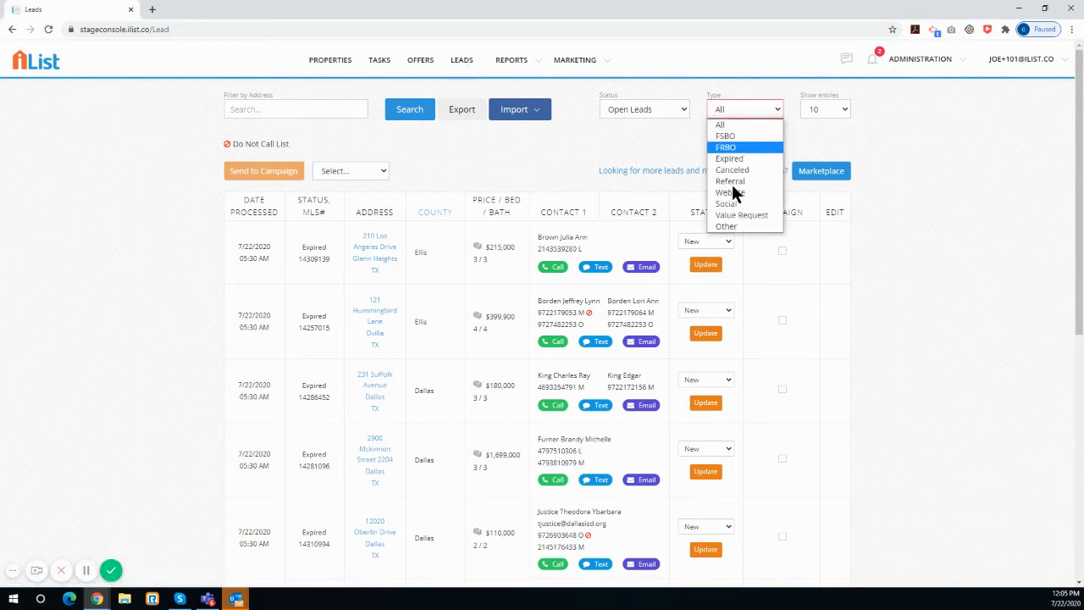
pyautogui.click(732, 189)
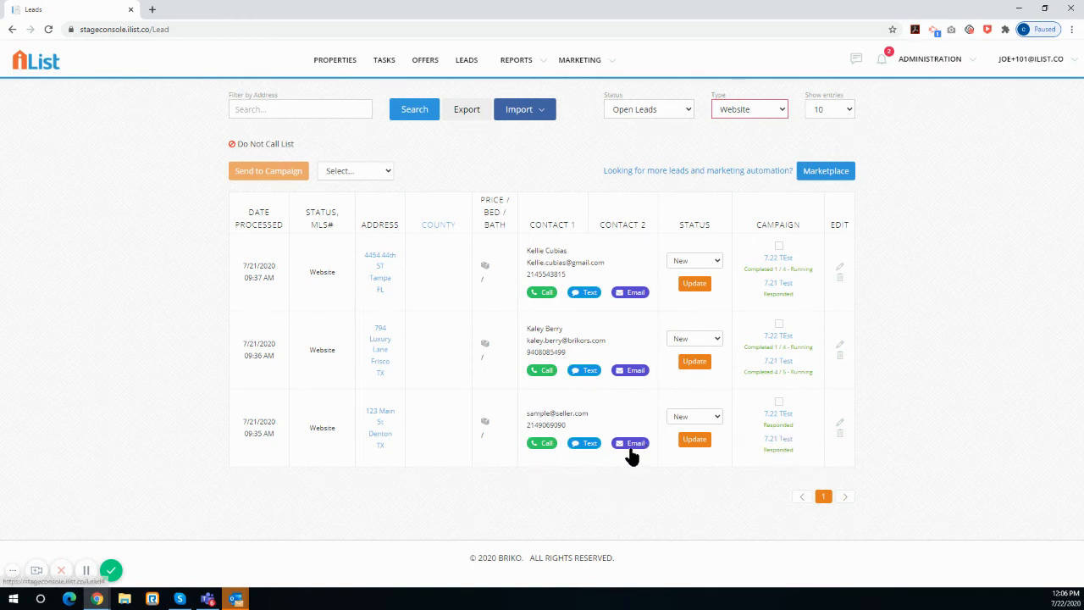
# Open the newest "Hello" reply notification and review that lead's text conversation
pyautogui.click(882, 64)
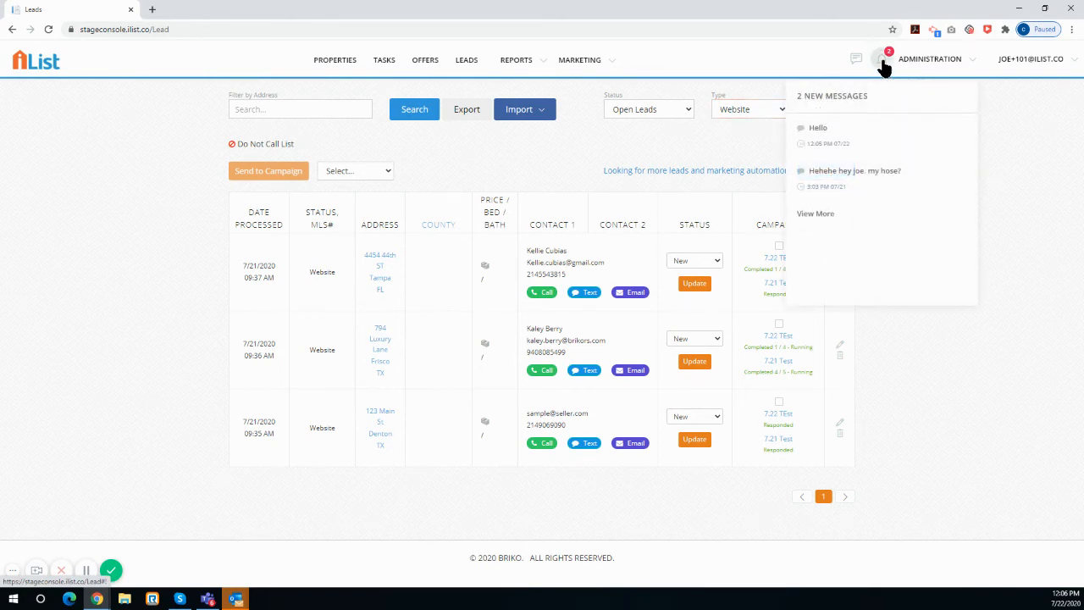
pyautogui.click(815, 132)
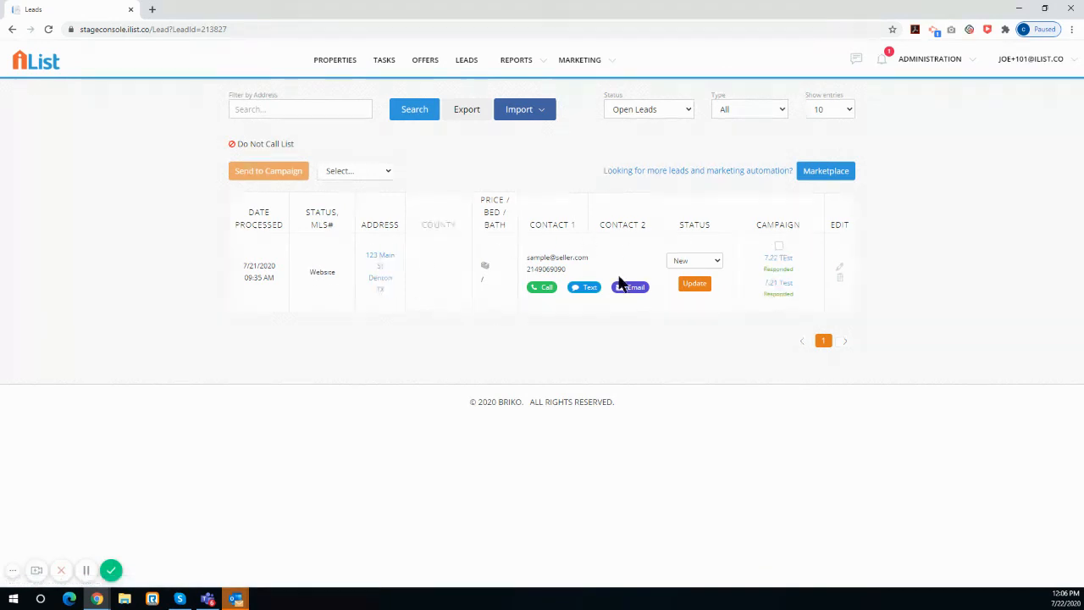
pyautogui.click(582, 287)
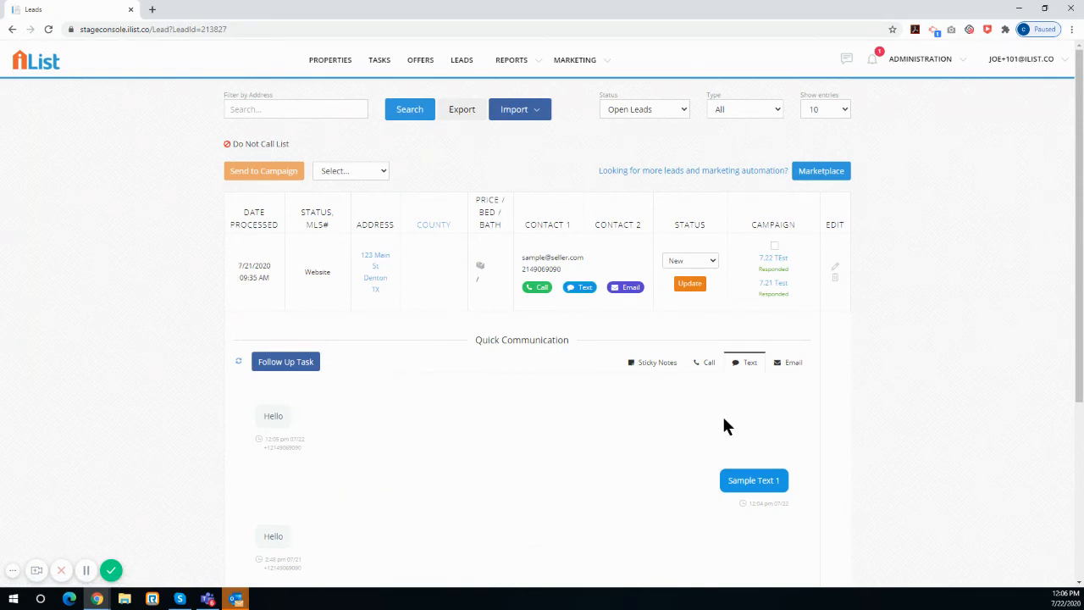
pyautogui.scroll(-4, 769, 414)
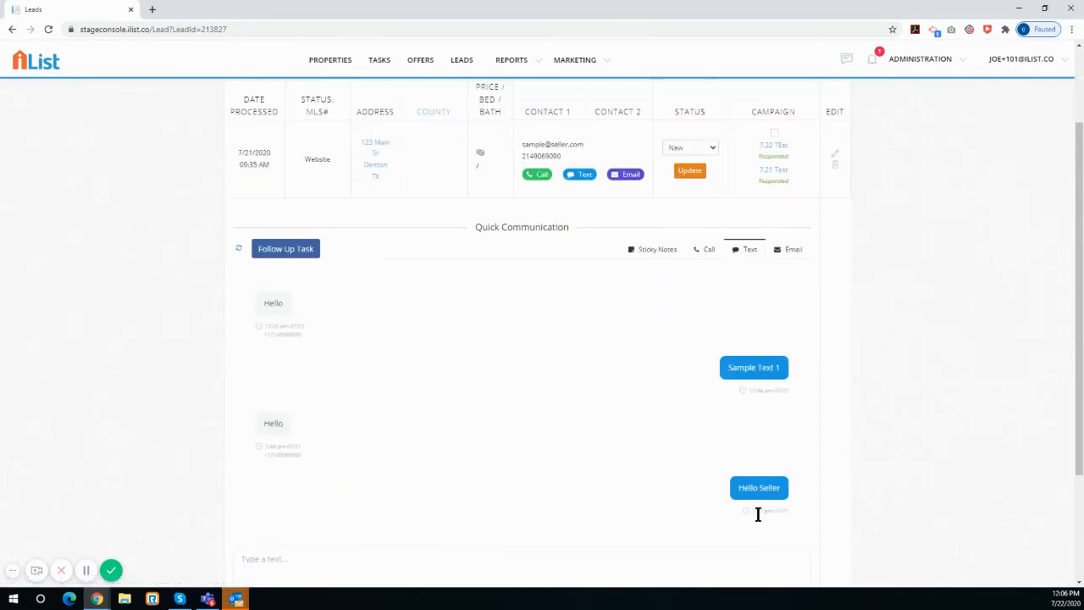
pyautogui.click(759, 462)
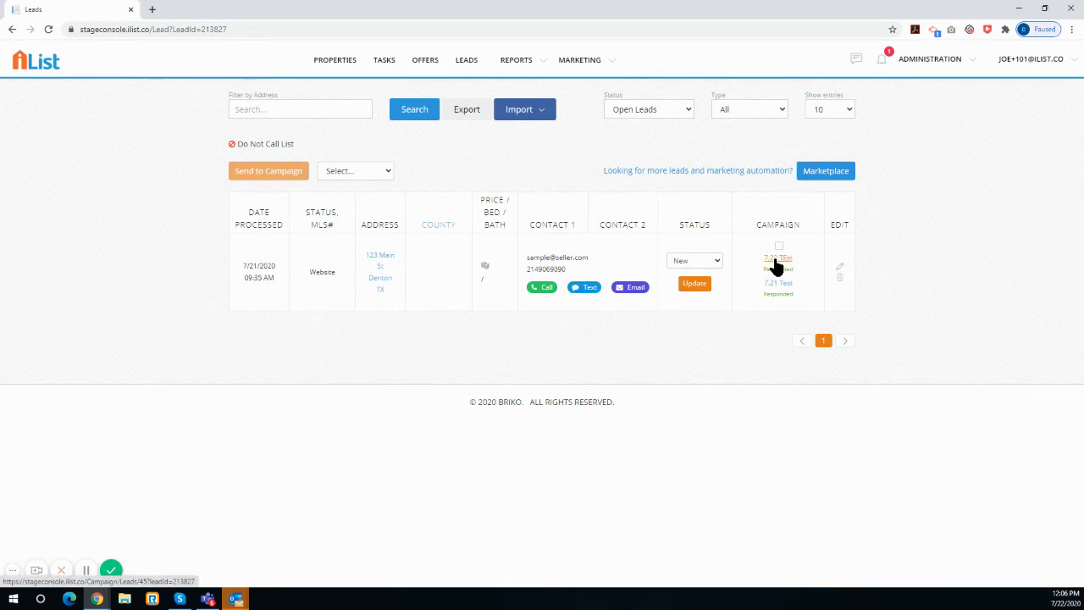
# Go to the marketing campaigns and view the contacts of the "7.22 TEst" campaign
pyautogui.click(594, 62)
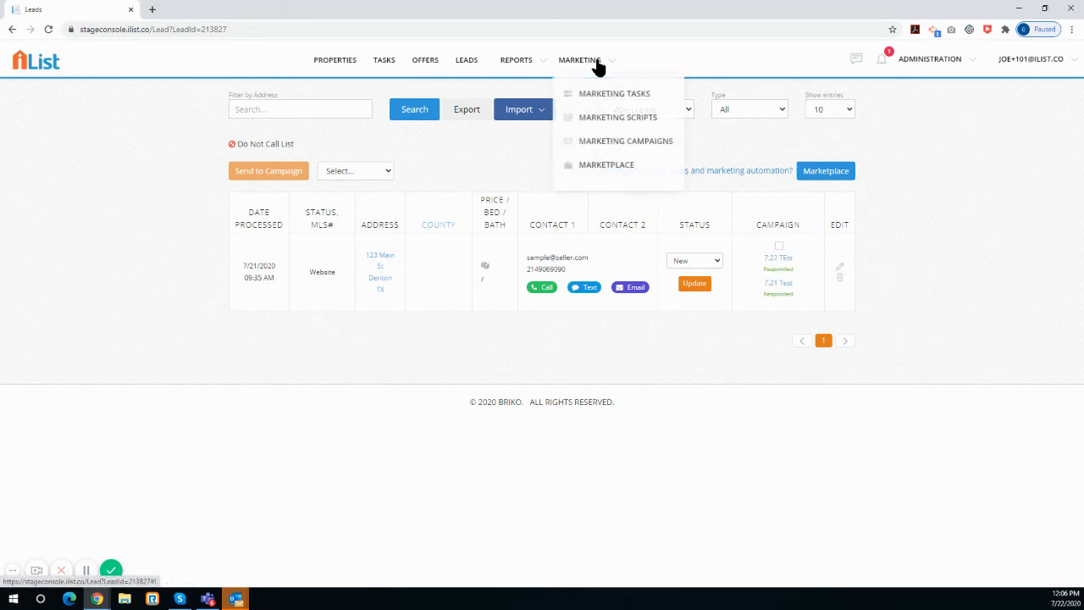
pyautogui.click(609, 145)
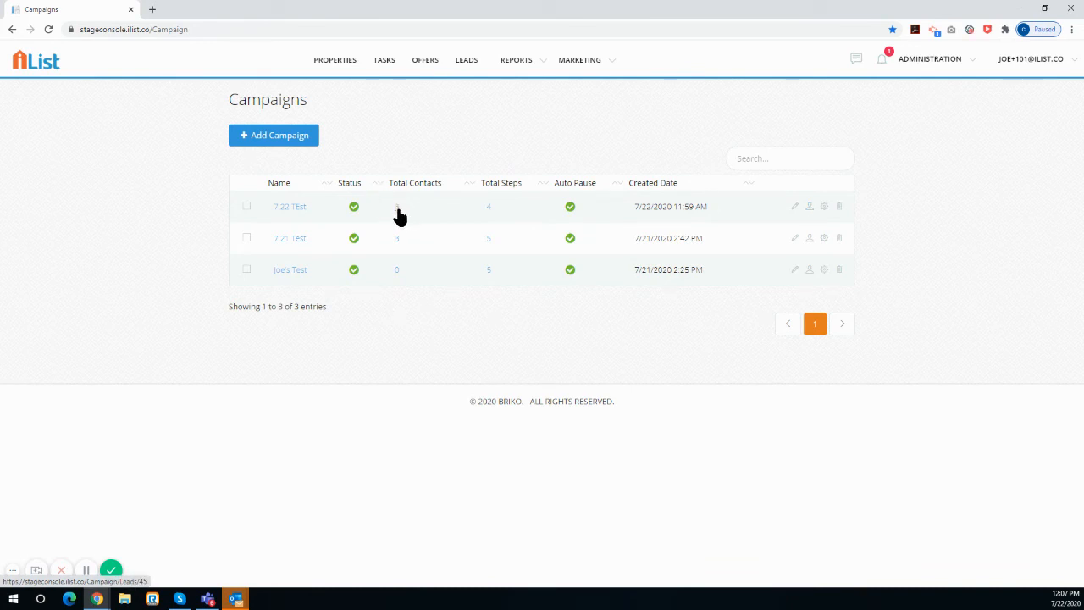
pyautogui.click(808, 208)
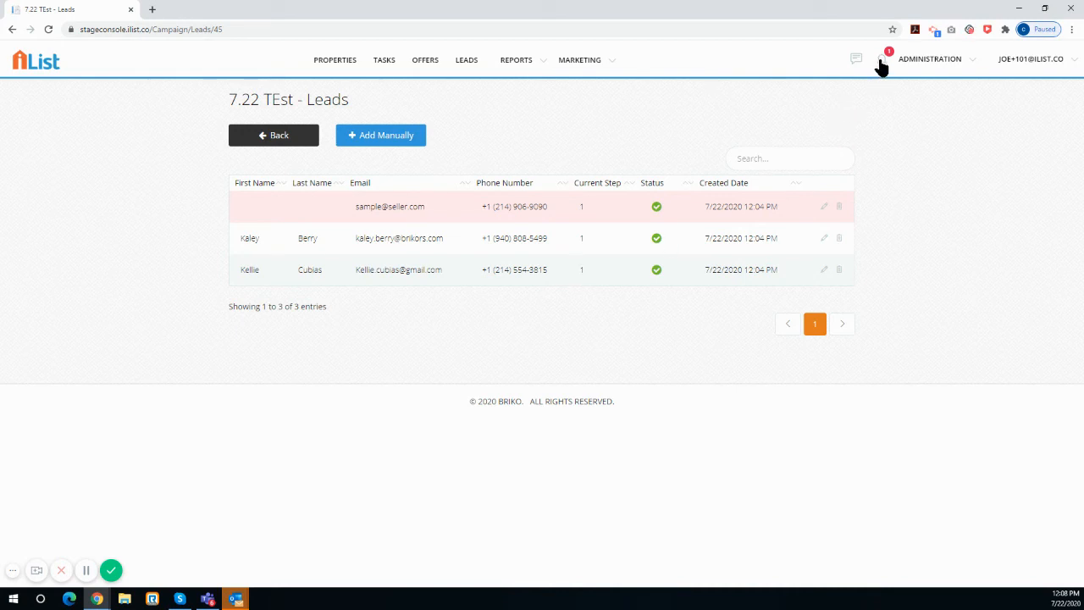
# Open the remaining unread reply notification from 07/21, review that lead's text conversation and close it
pyautogui.click(881, 61)
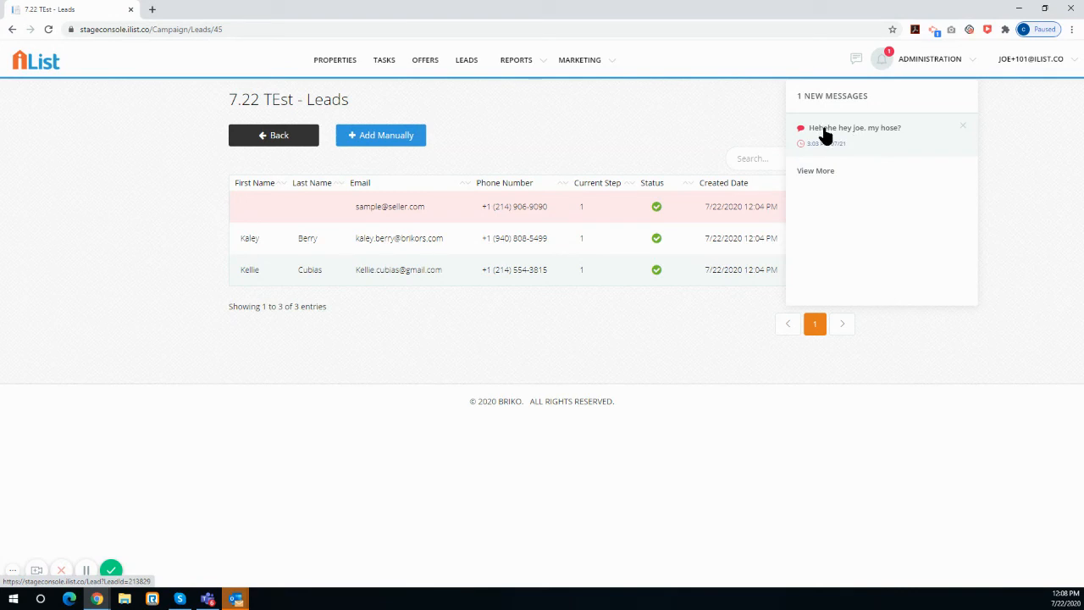
pyautogui.click(825, 136)
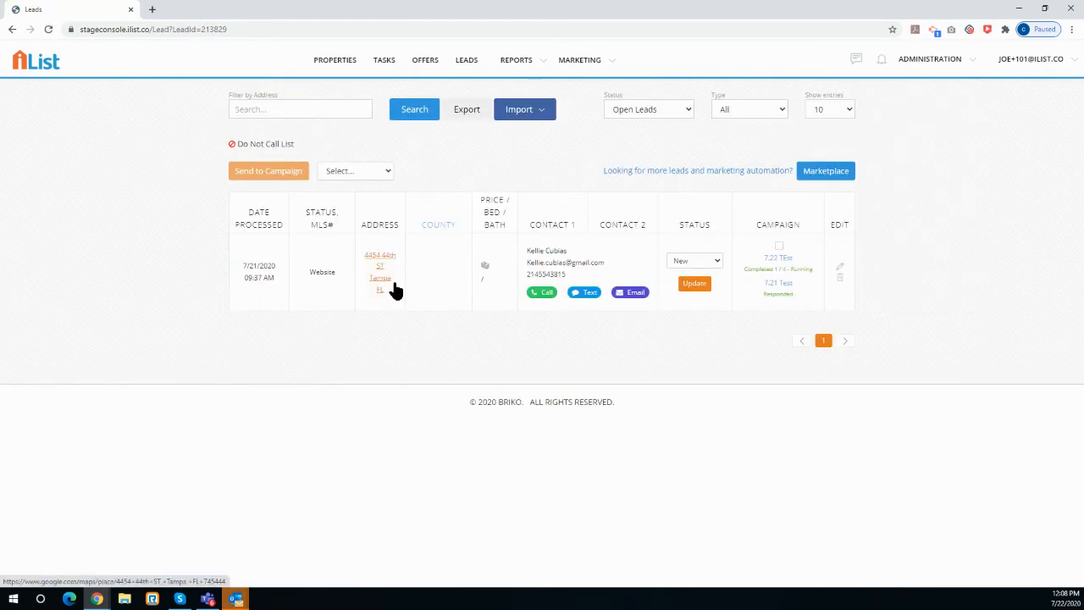
pyautogui.click(589, 296)
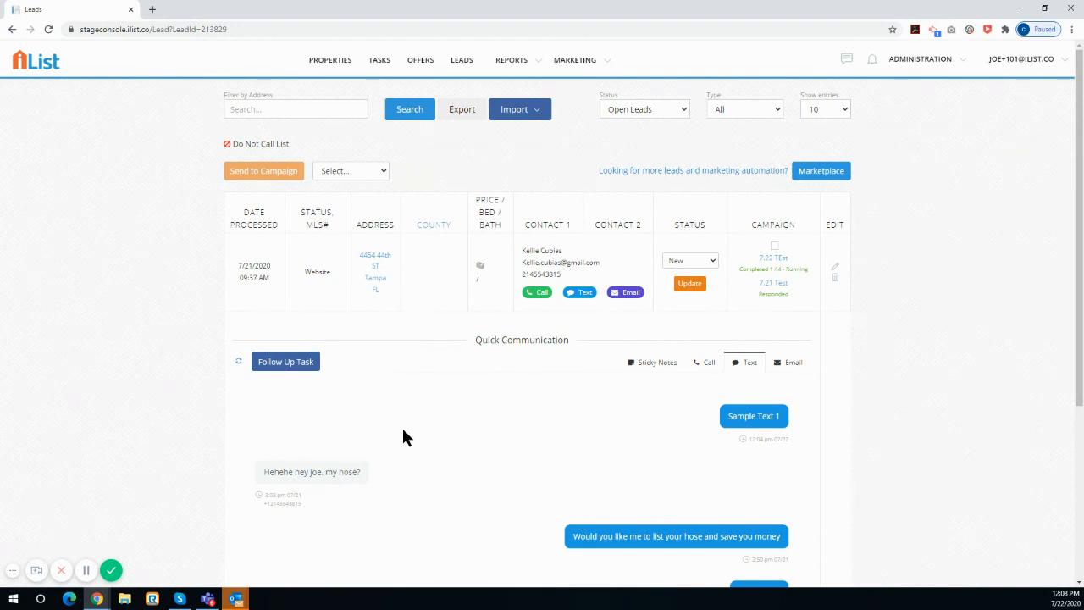
pyautogui.scroll(-3, 689, 474)
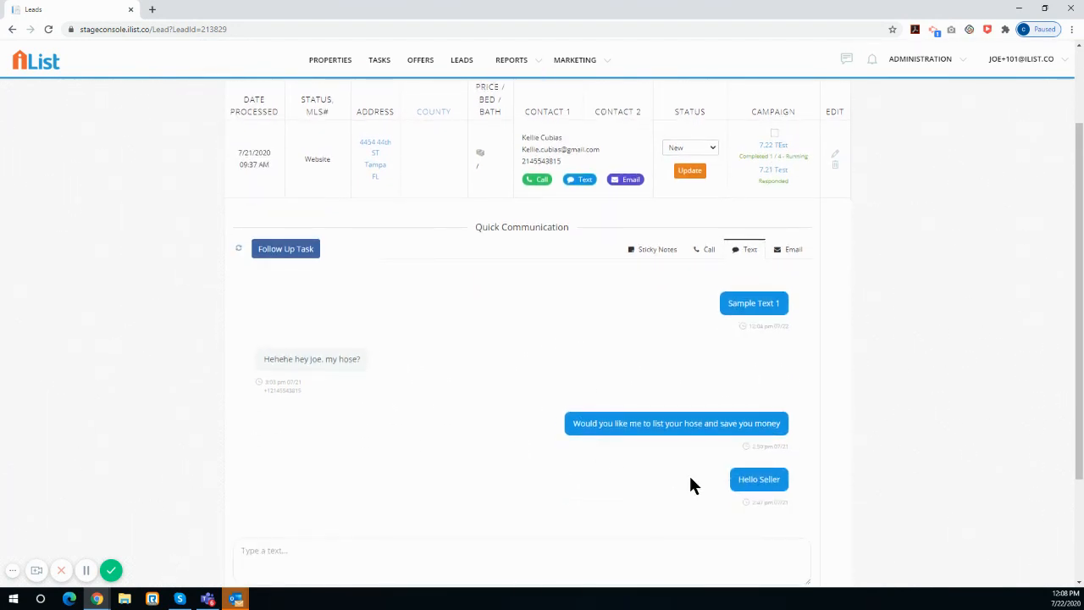
pyautogui.click(872, 375)
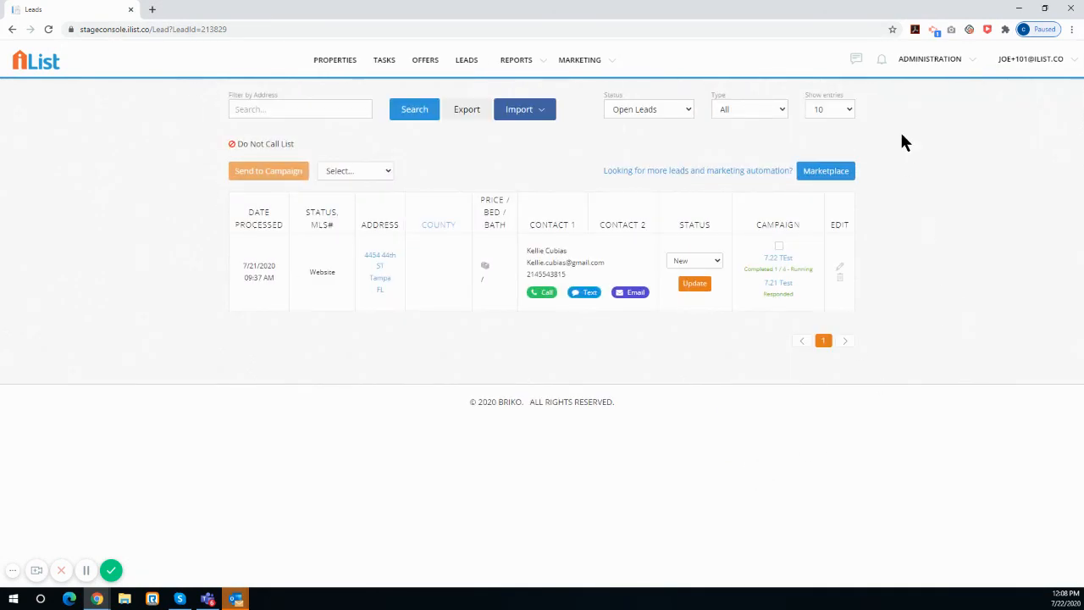
# Check the message notifications, return to the full leads list and filter it to the Website type
pyautogui.click(882, 61)
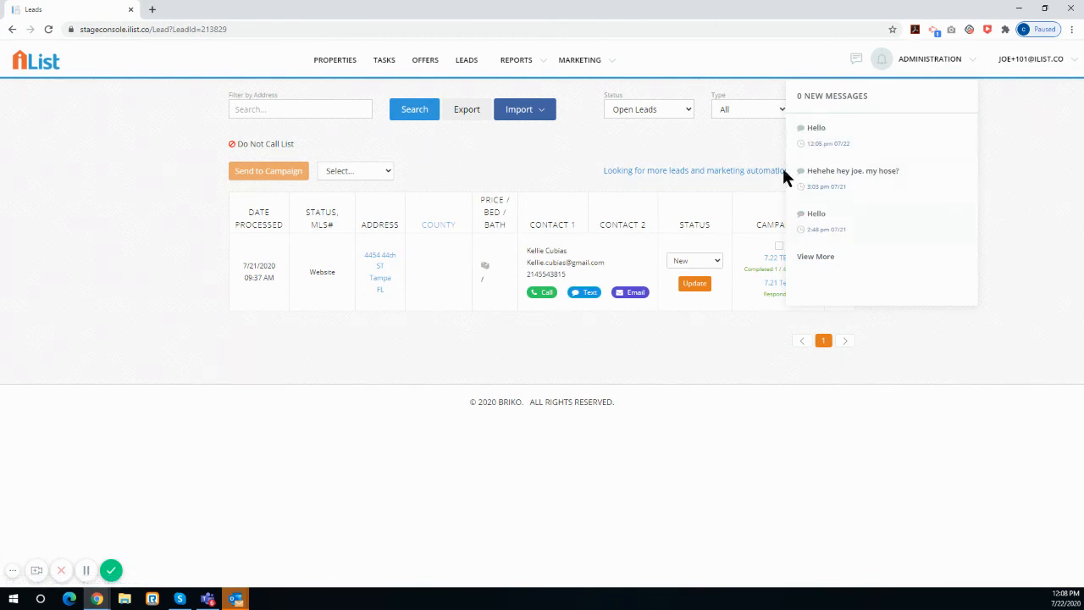
pyautogui.click(467, 66)
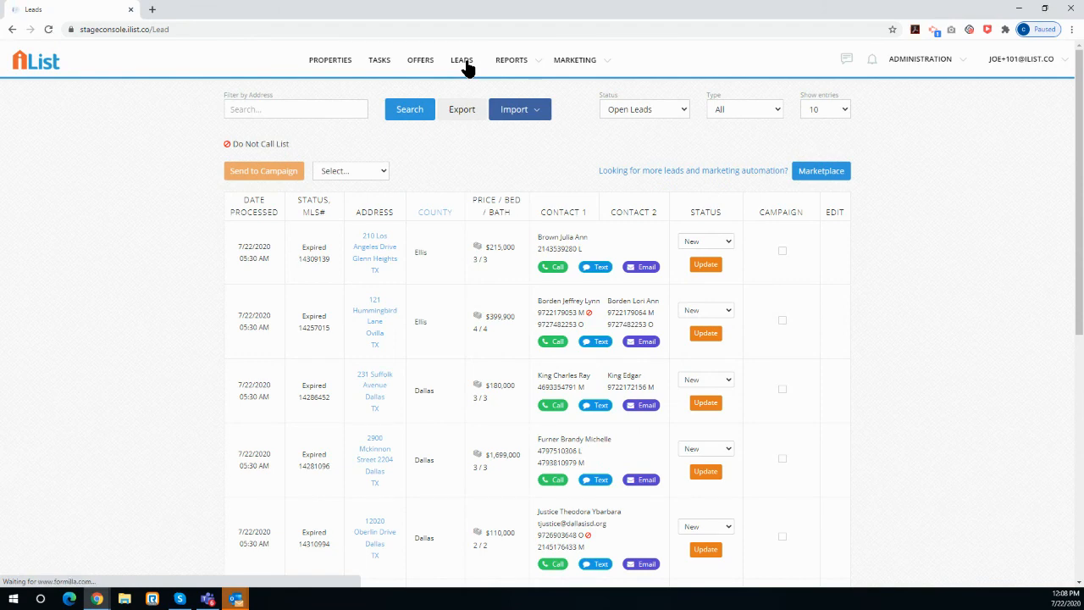
pyautogui.click(748, 103)
pyautogui.click(754, 193)
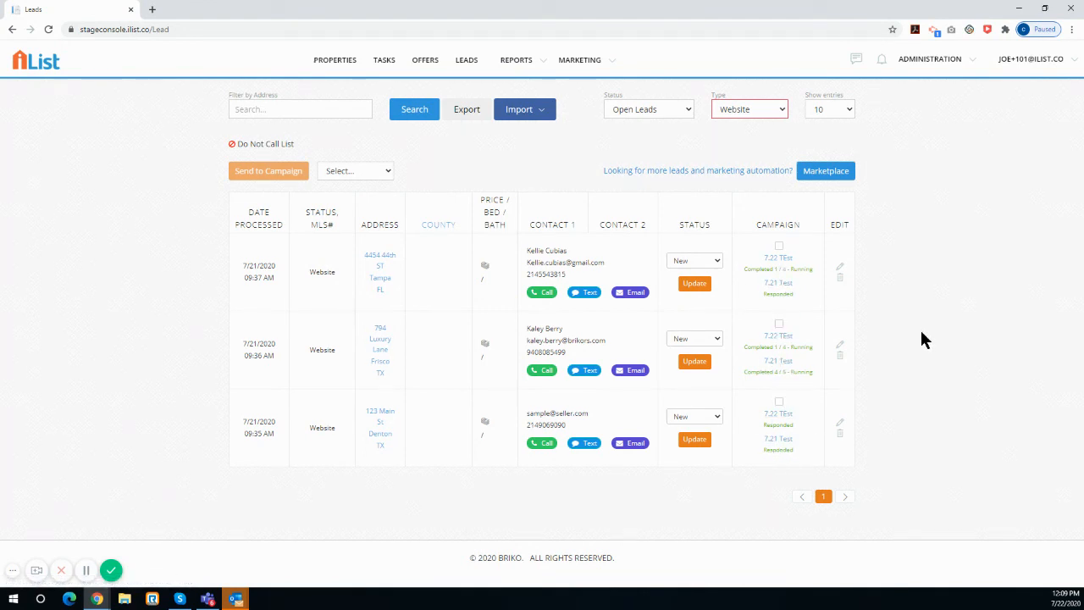
# Filter the leads to the FSBO type and tick the first six leads for a campaign
pyautogui.click(770, 110)
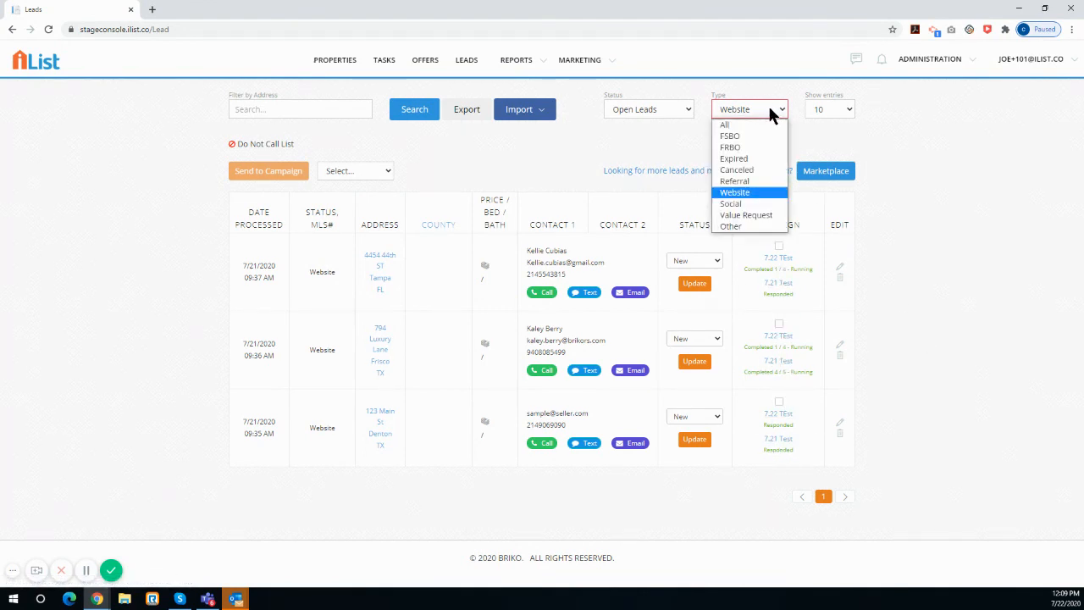
pyautogui.click(762, 136)
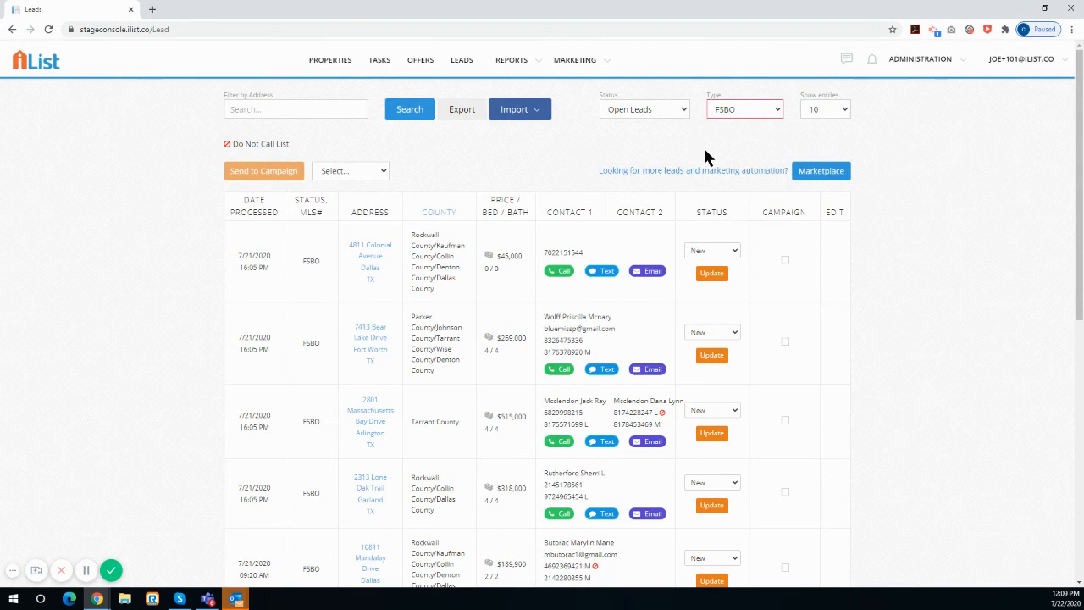
pyautogui.scroll(-2, 701, 182)
pyautogui.click(785, 147)
pyautogui.click(785, 229)
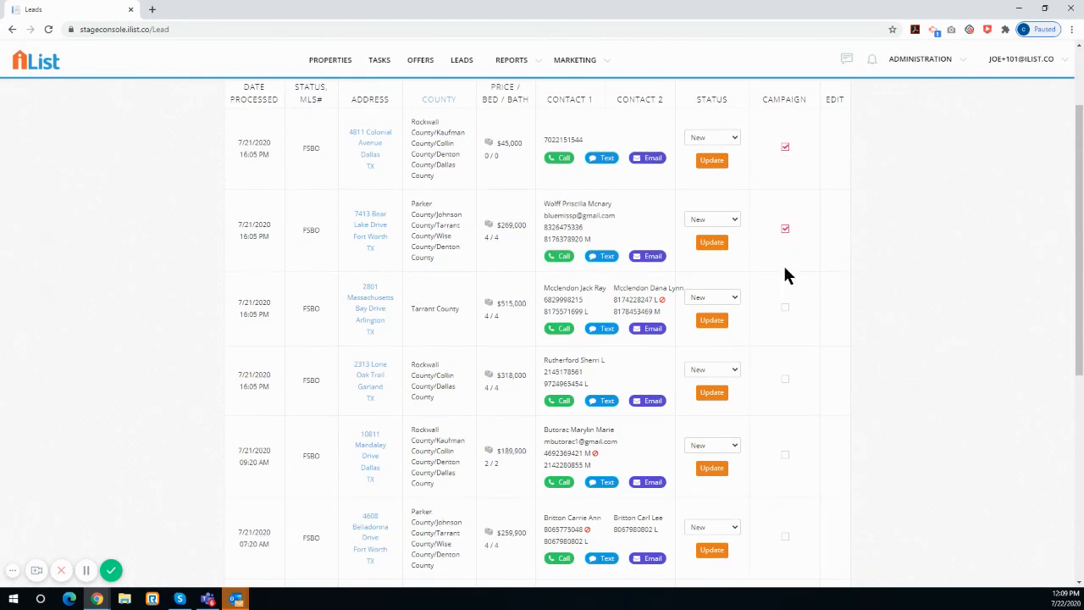
pyautogui.click(784, 307)
pyautogui.click(785, 379)
pyautogui.click(785, 455)
pyautogui.scroll(2, 787, 533)
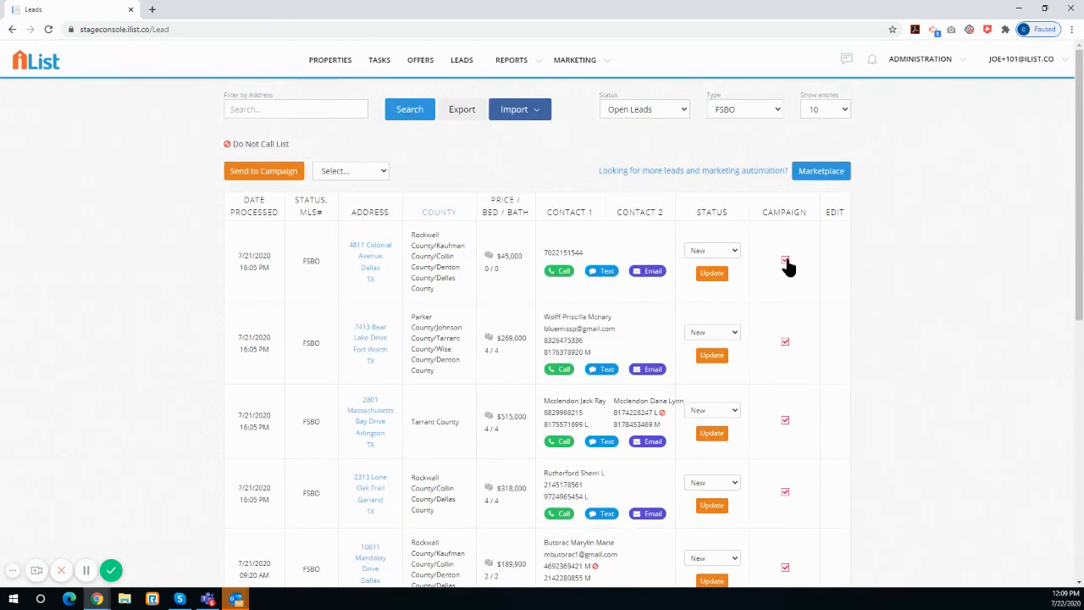
# Clear the campaign selection of all ticked FSBO leads
pyautogui.click(785, 342)
pyautogui.click(785, 421)
pyautogui.click(785, 260)
pyautogui.scroll(-2, 788, 508)
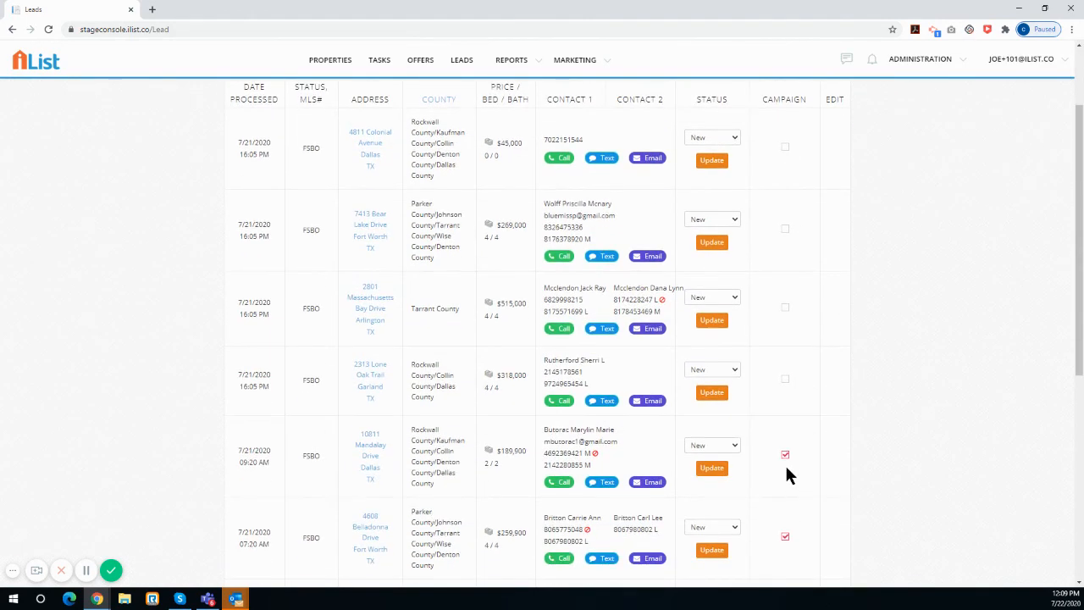
pyautogui.click(784, 462)
pyautogui.click(785, 531)
pyautogui.scroll(2, 786, 526)
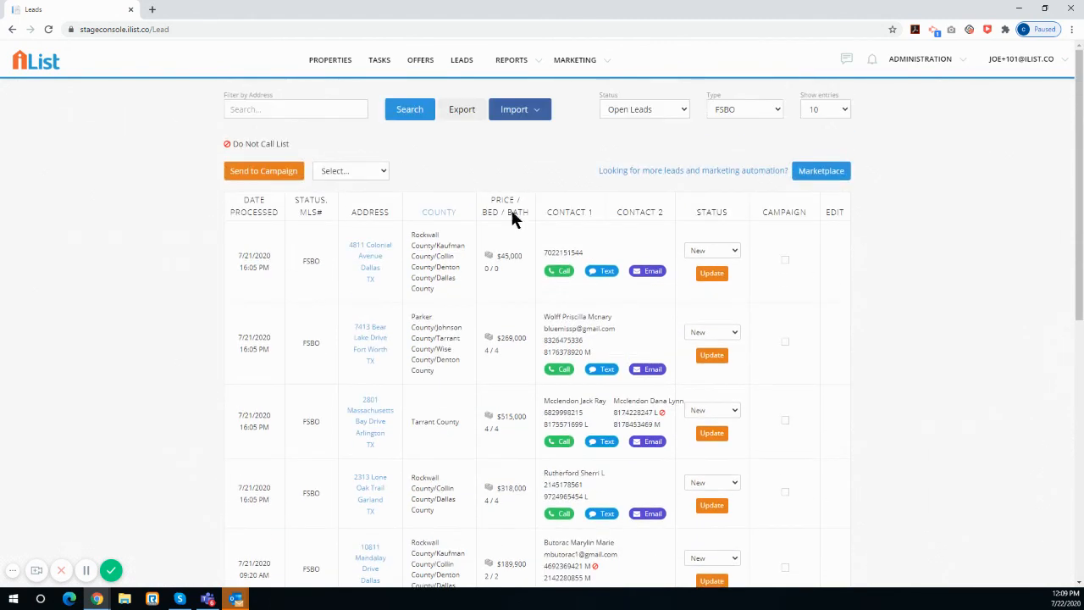
# Examine the campaign choices, the marketplace link for more leads and automation, and the whole page of FSBO leads
pyautogui.click(341, 169)
pyautogui.click(406, 158)
pyautogui.tripleClick(424, 150)
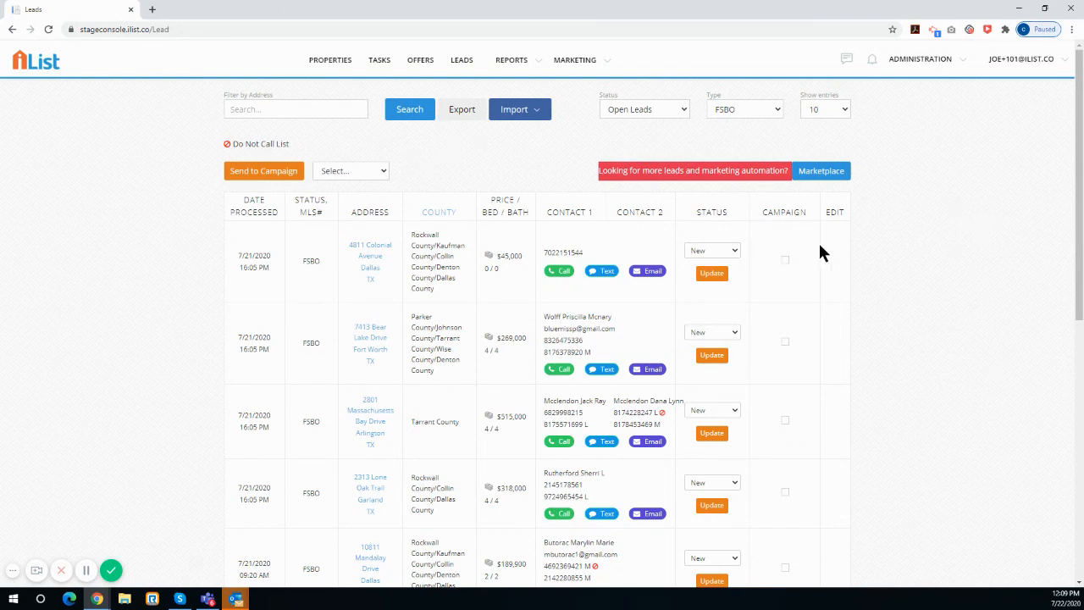
pyautogui.scroll(-1, 772, 269)
pyautogui.scroll(-9, 777, 279)
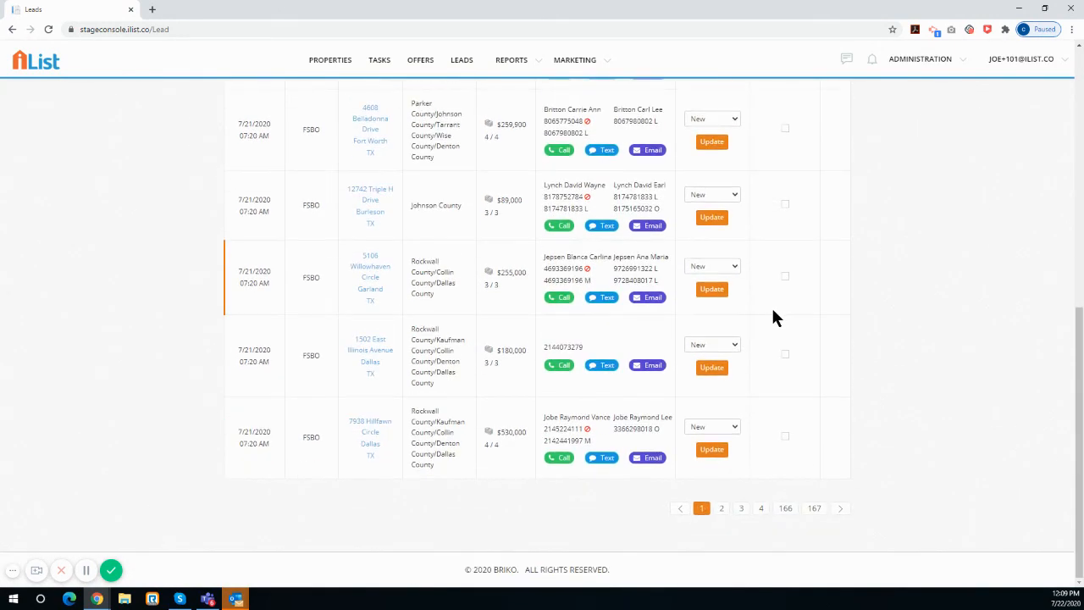
pyautogui.scroll(8, 774, 314)
pyautogui.scroll(1, 773, 319)
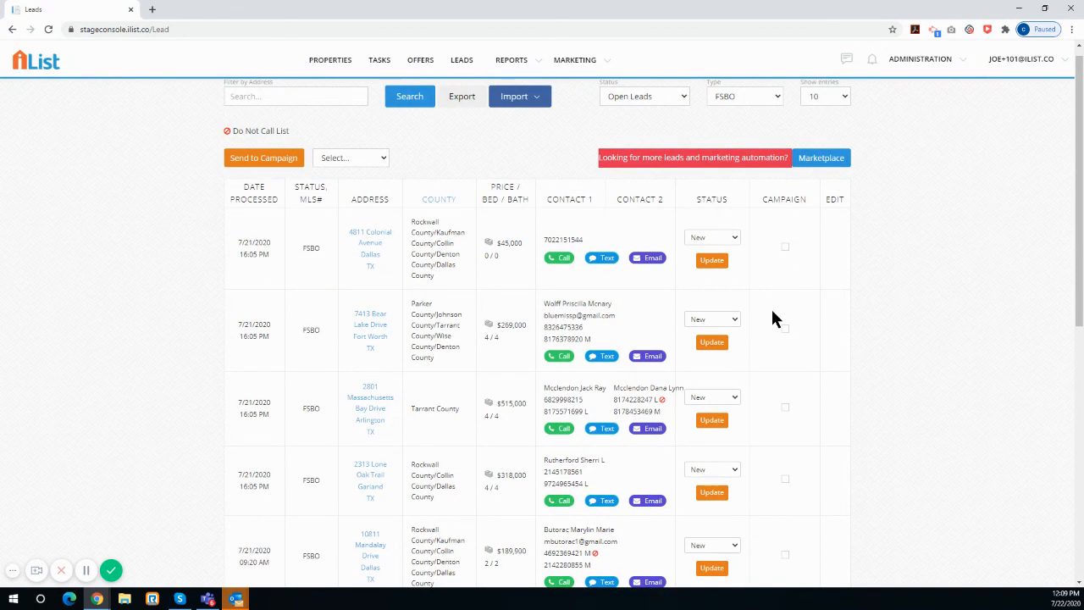
pyautogui.scroll(1, 770, 317)
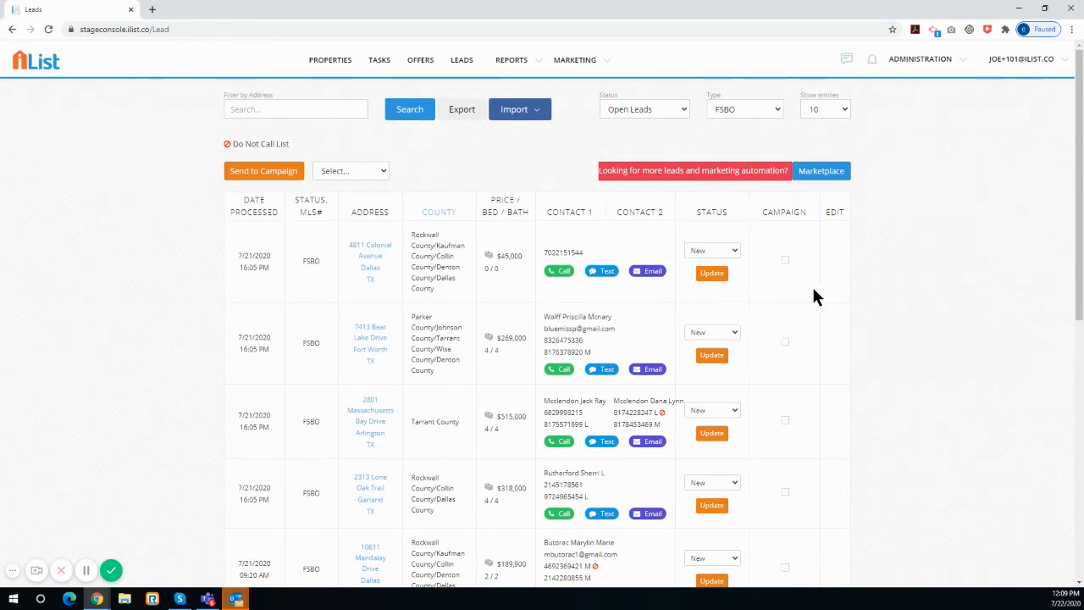
# Return to the marketing campaigns list and leave it for the properties page
pyautogui.click(576, 61)
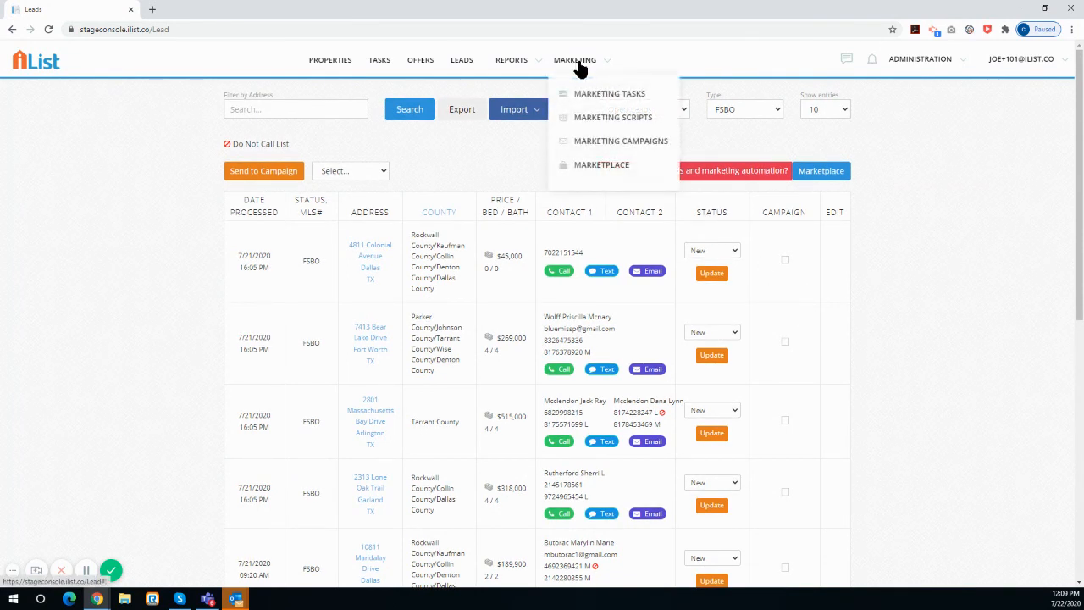
pyautogui.click(598, 141)
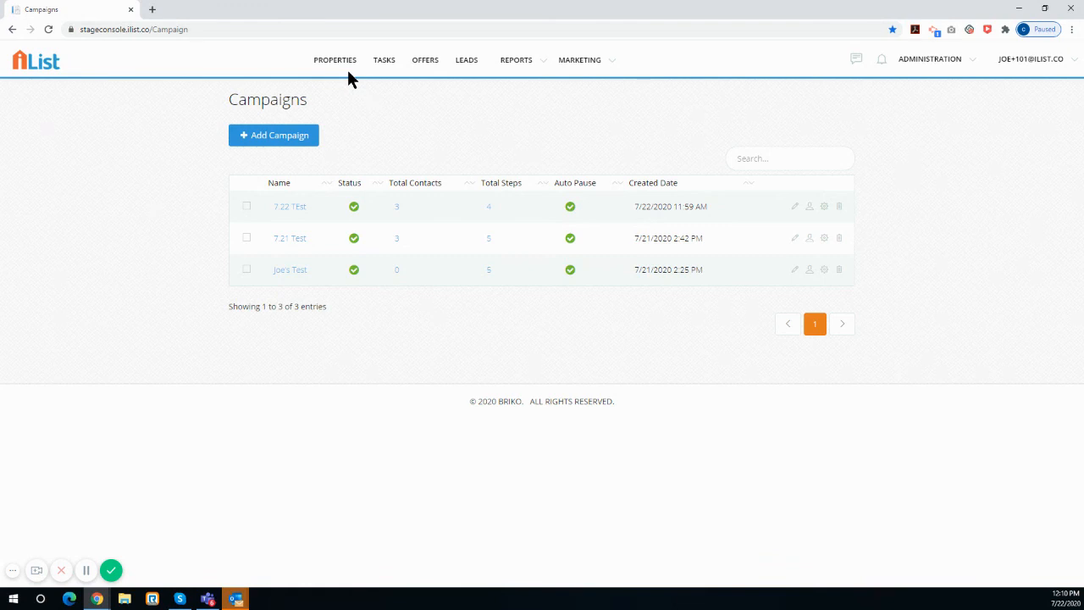
pyautogui.click(515, 62)
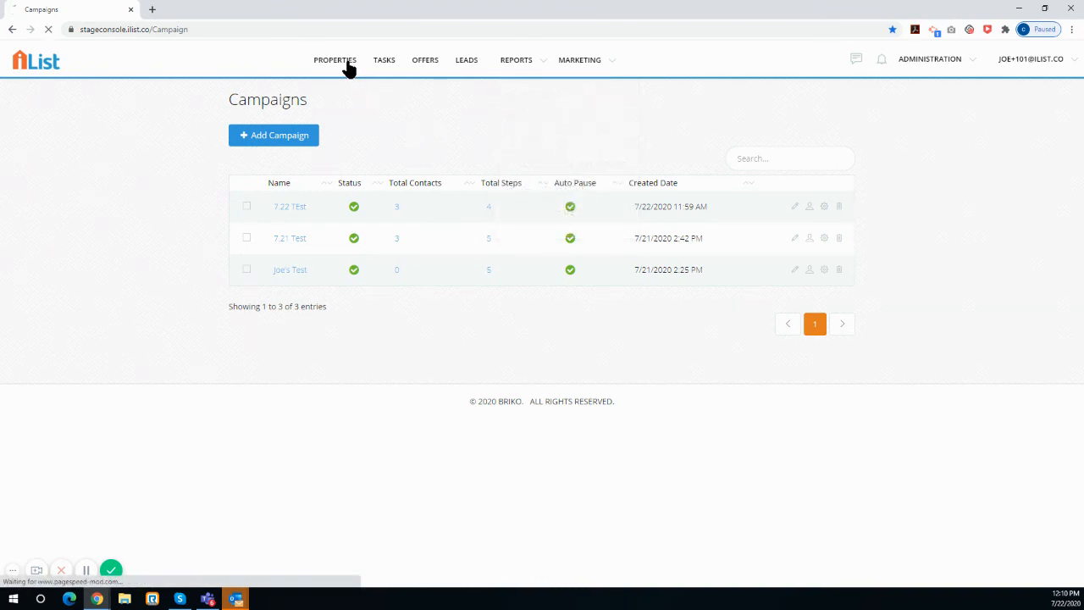
pyautogui.click(347, 68)
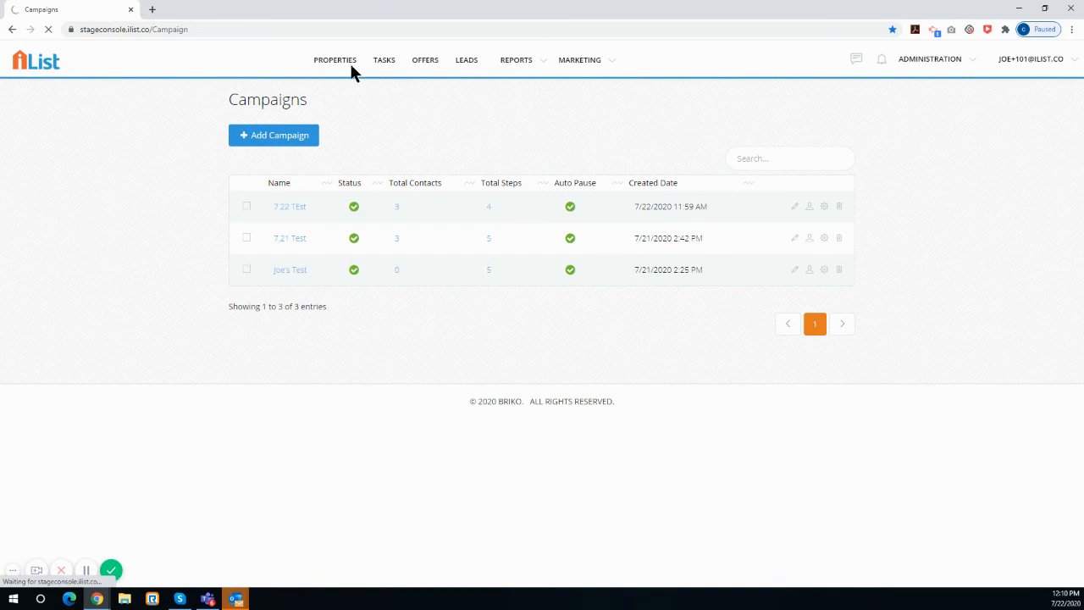